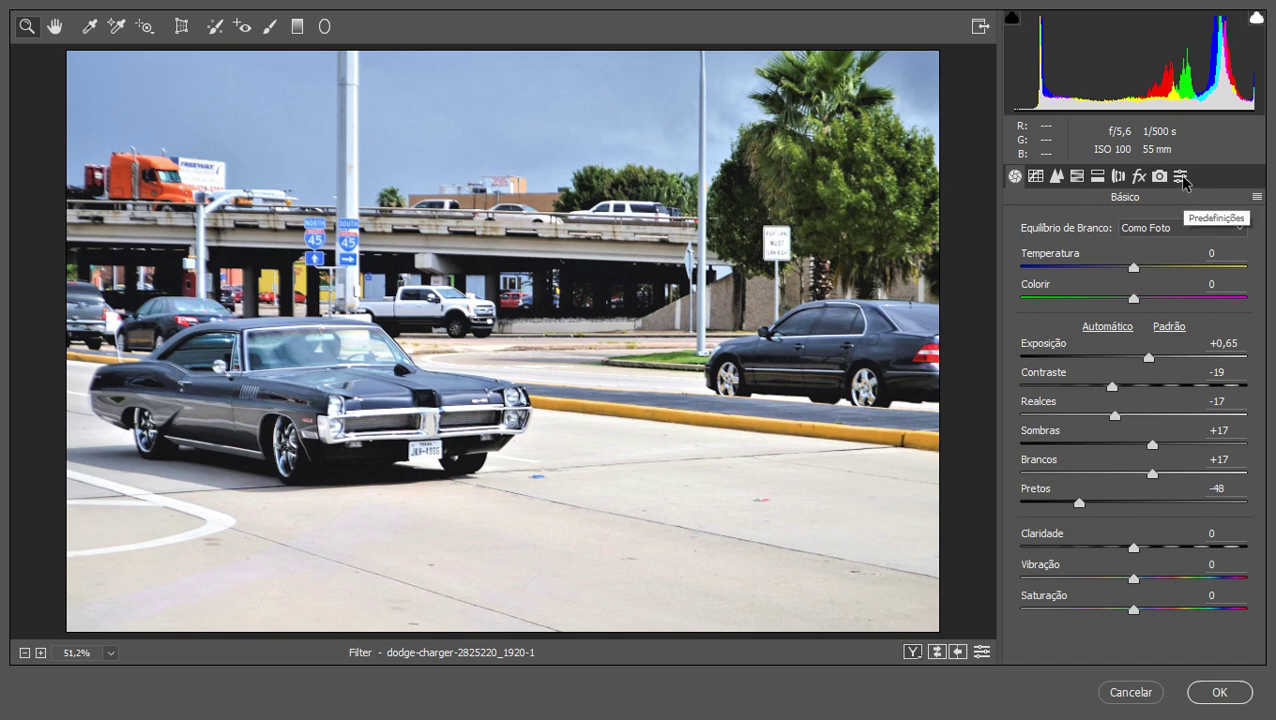
Show Camera Raw's still-empty Presets panel and take the filter out of full-screen mode
left_click(1181, 176)
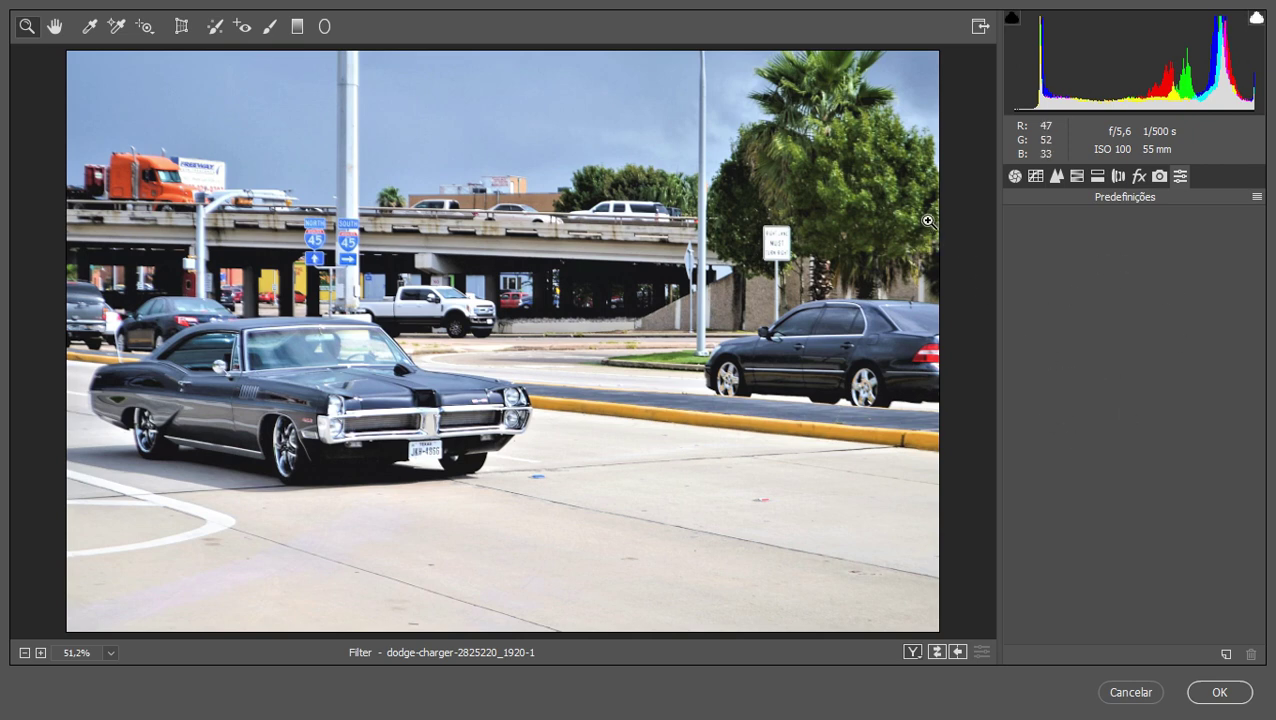
left_click(979, 32)
mouse_move(576, 702)
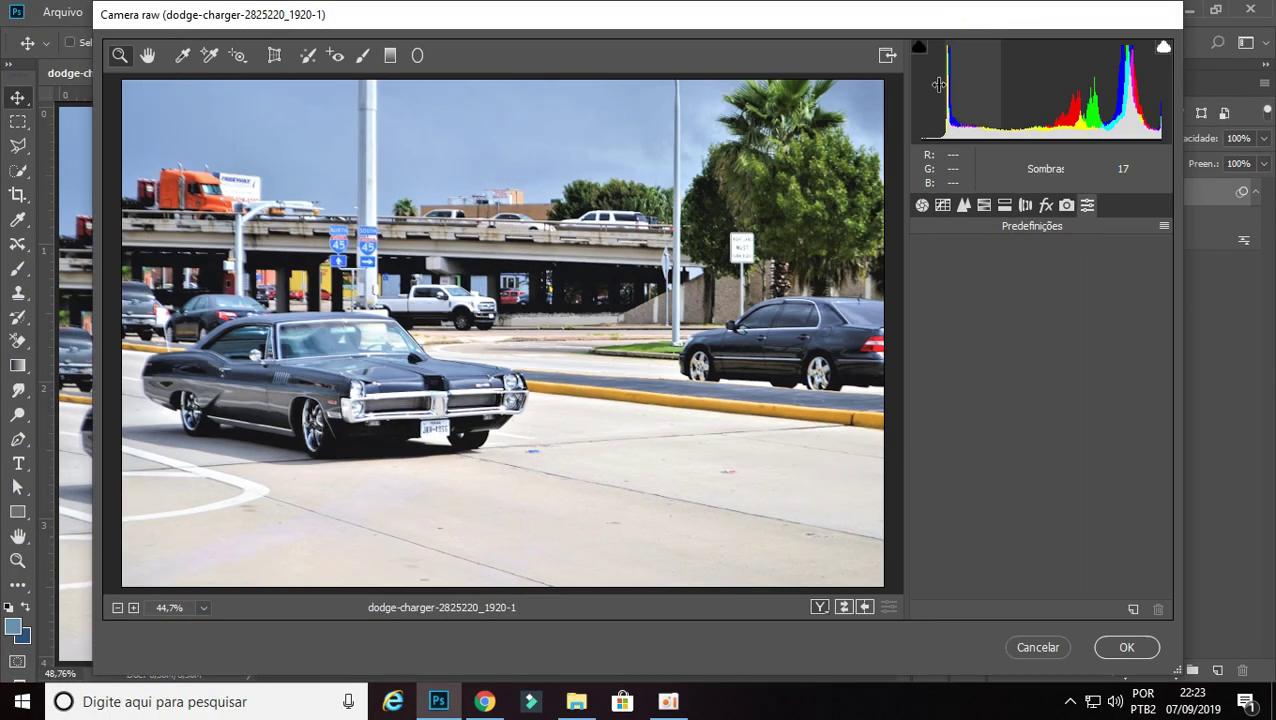
In the u2studio 2019 presets folder, select all 20 .xmp preset files and right-click them
left_click(575, 704)
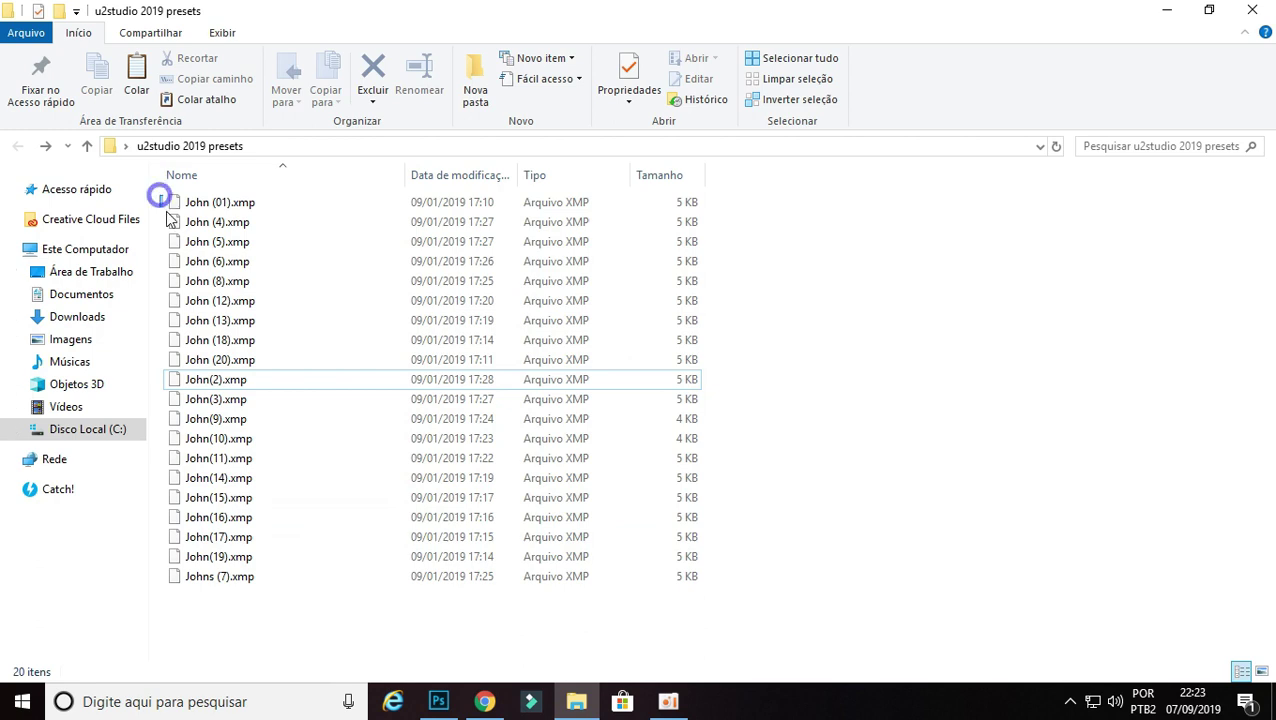
left_click_drag(160, 193, 748, 610)
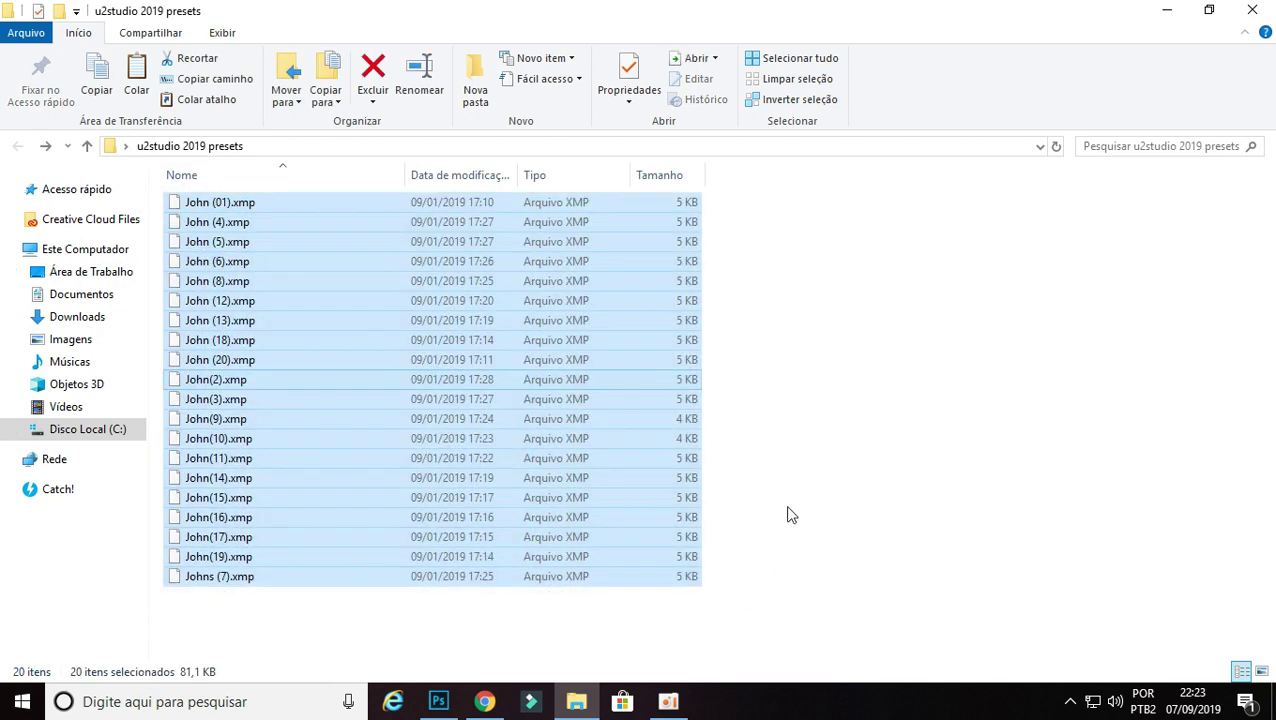
left_click(790, 492)
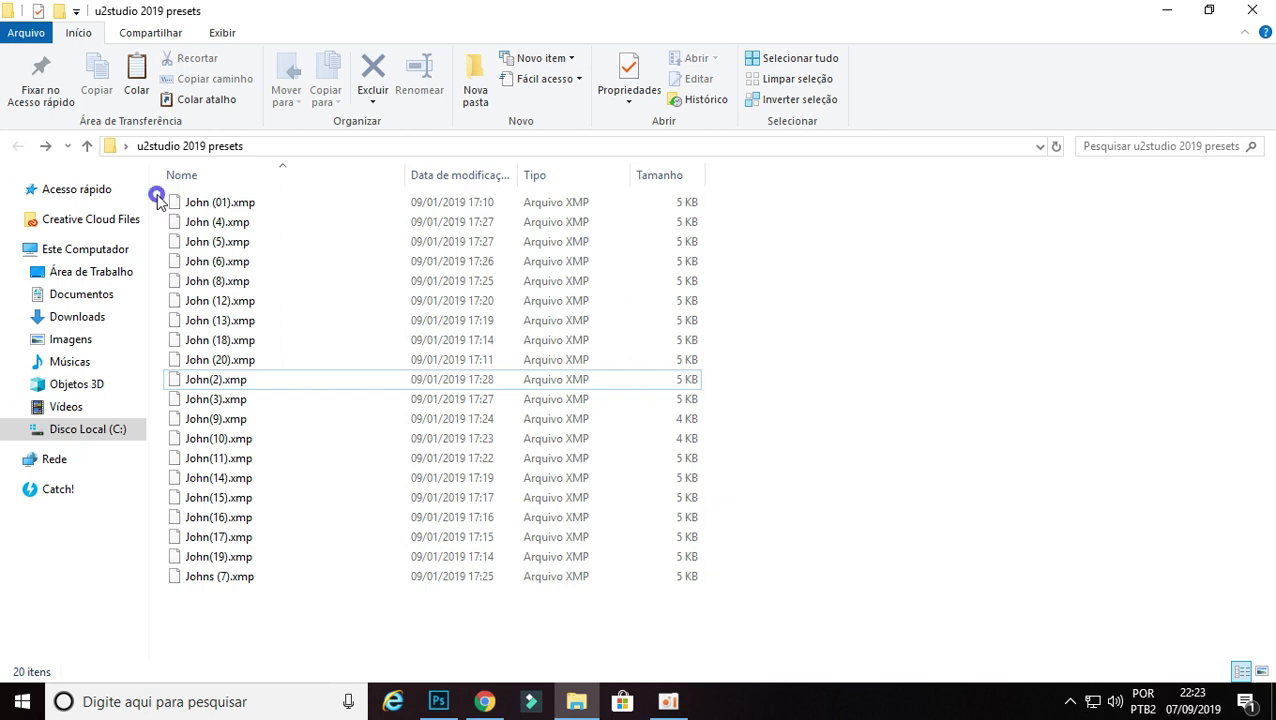
mouse_move(158, 200)
left_mouse_down()
mouse_move(701, 591)
mouse_move(725, 595)
left_mouse_up()
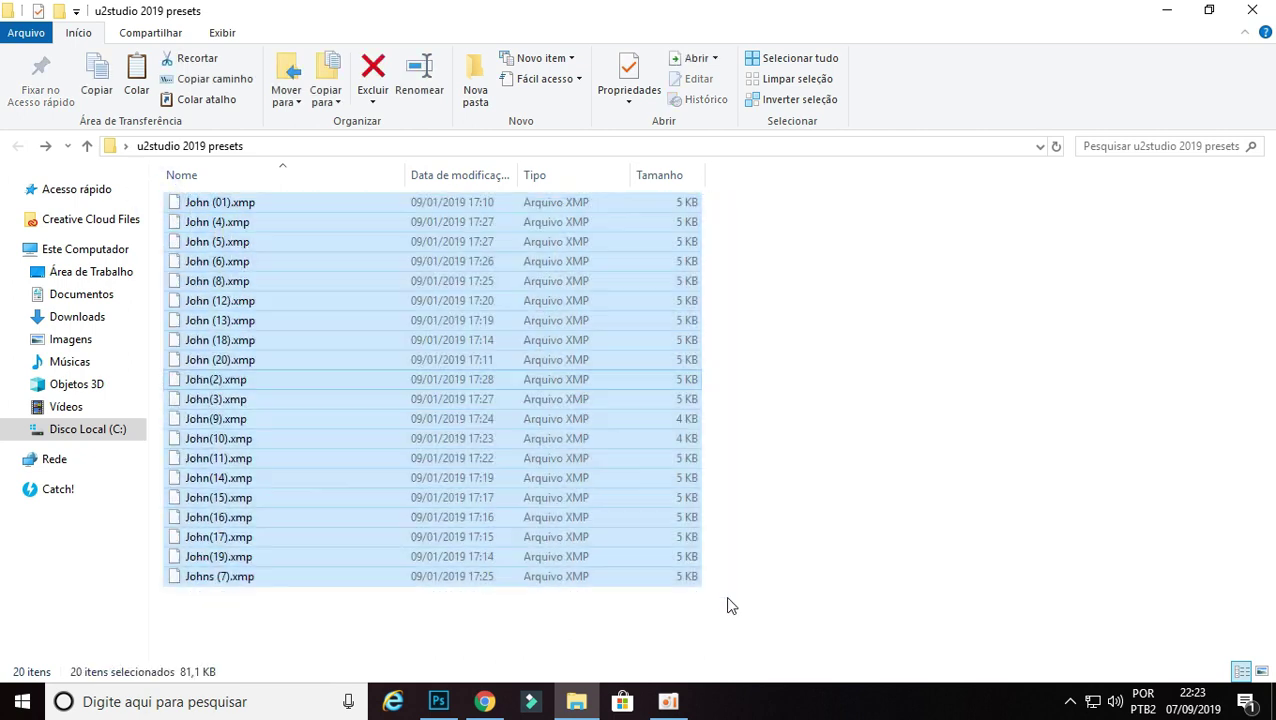
right_click(522, 402)
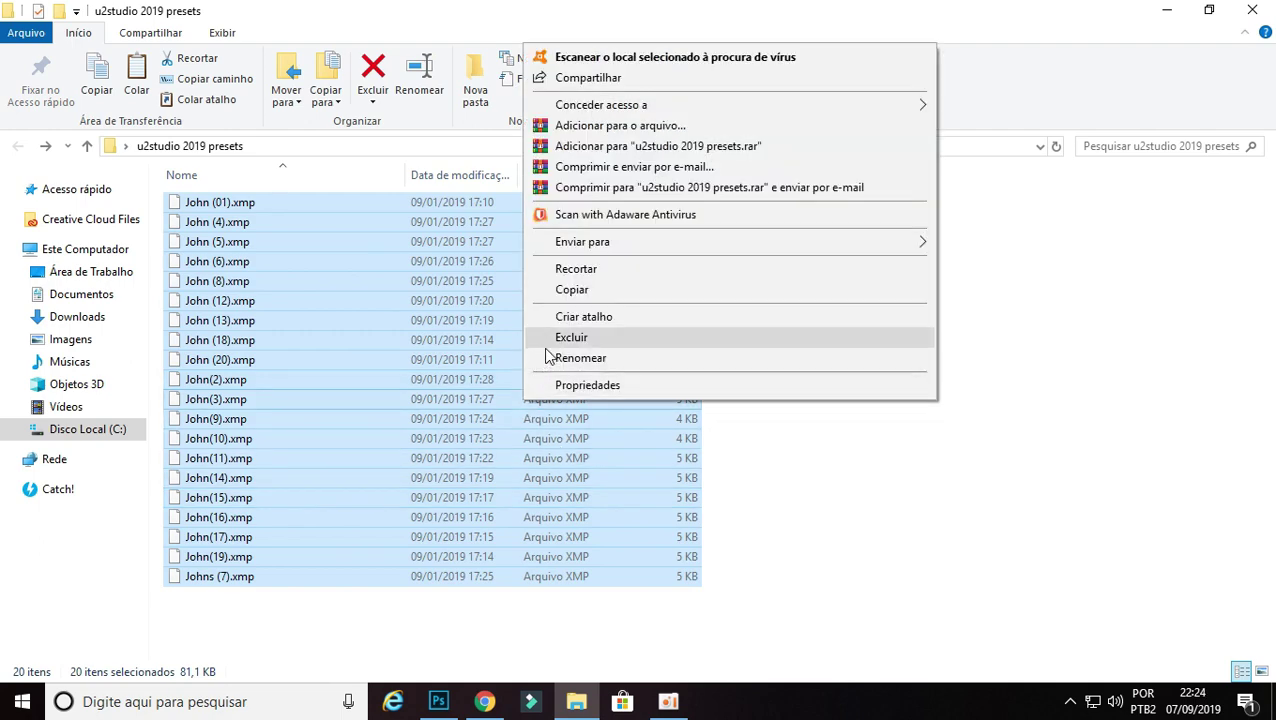
Copy the 20 preset files and go to the Pc user folder under C:\Usuários
left_click(554, 289)
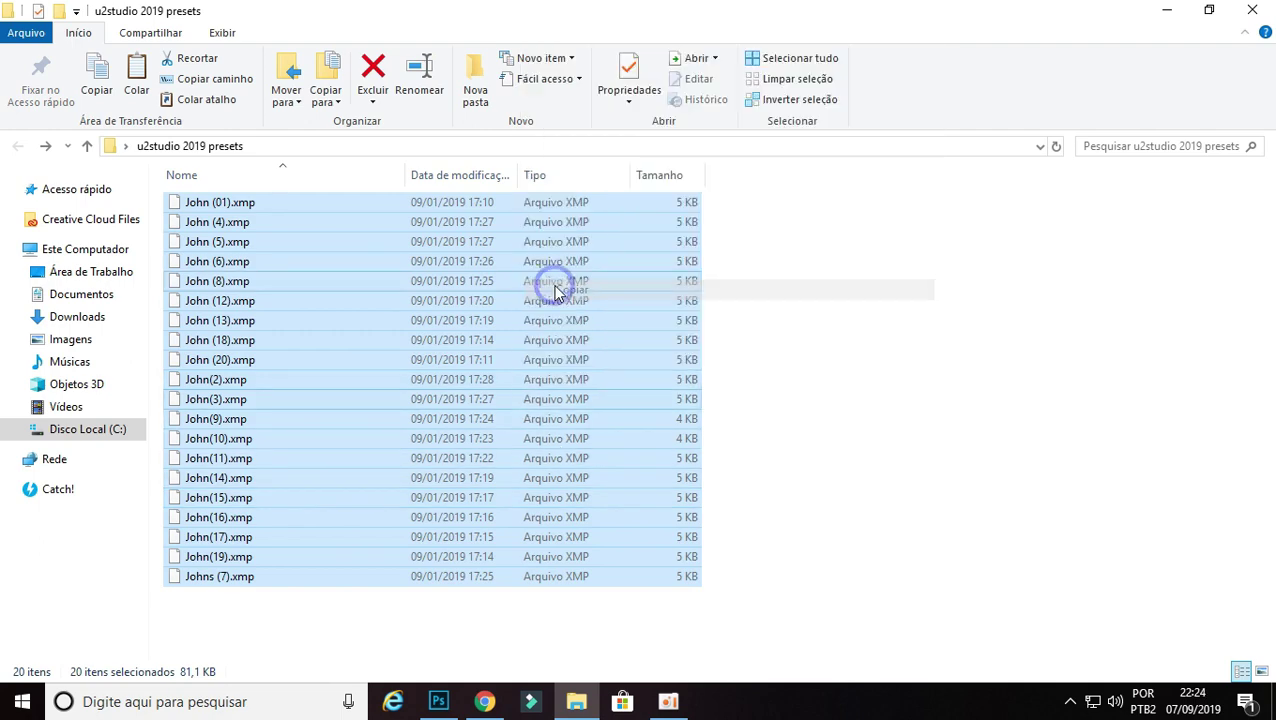
left_click(102, 432)
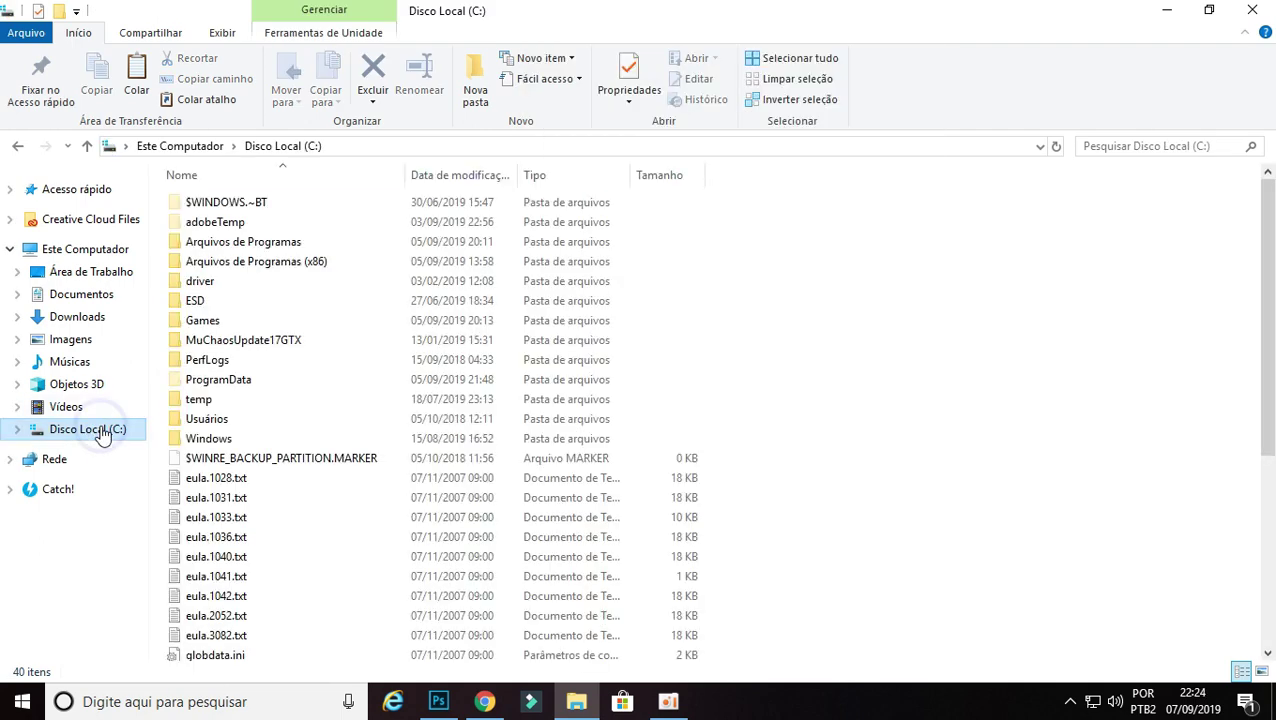
double_click(303, 419)
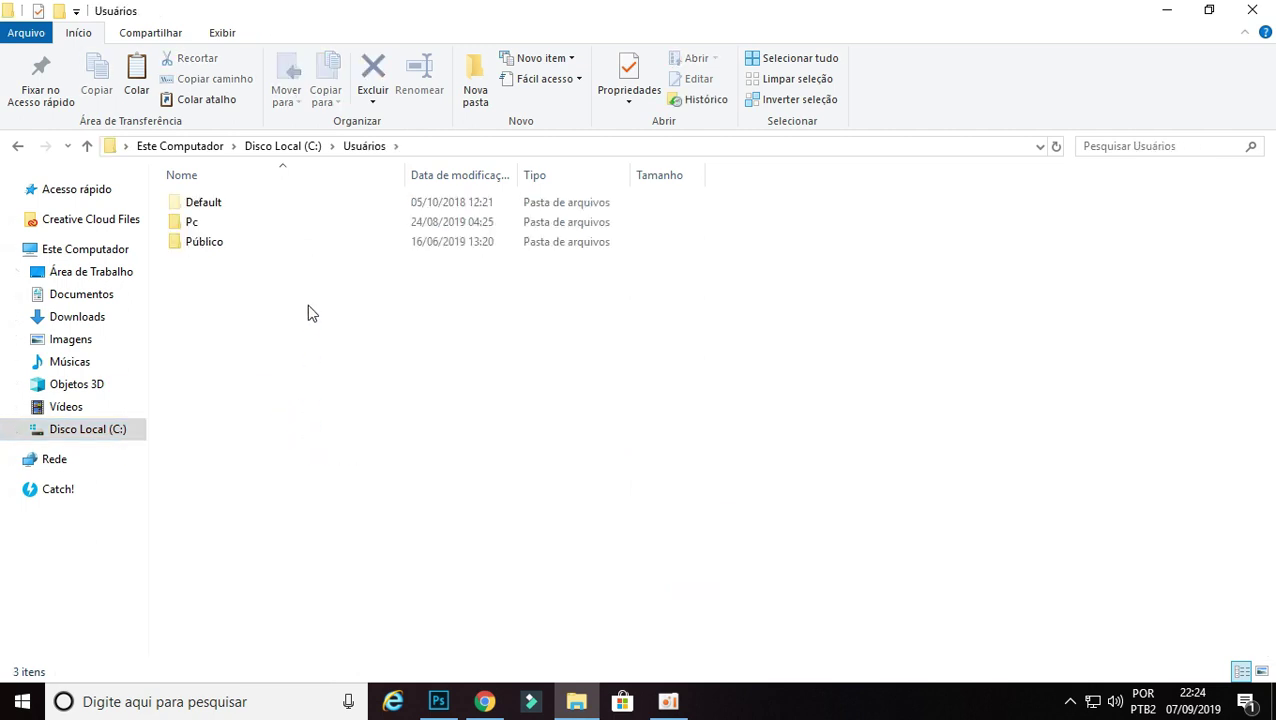
left_click(313, 221)
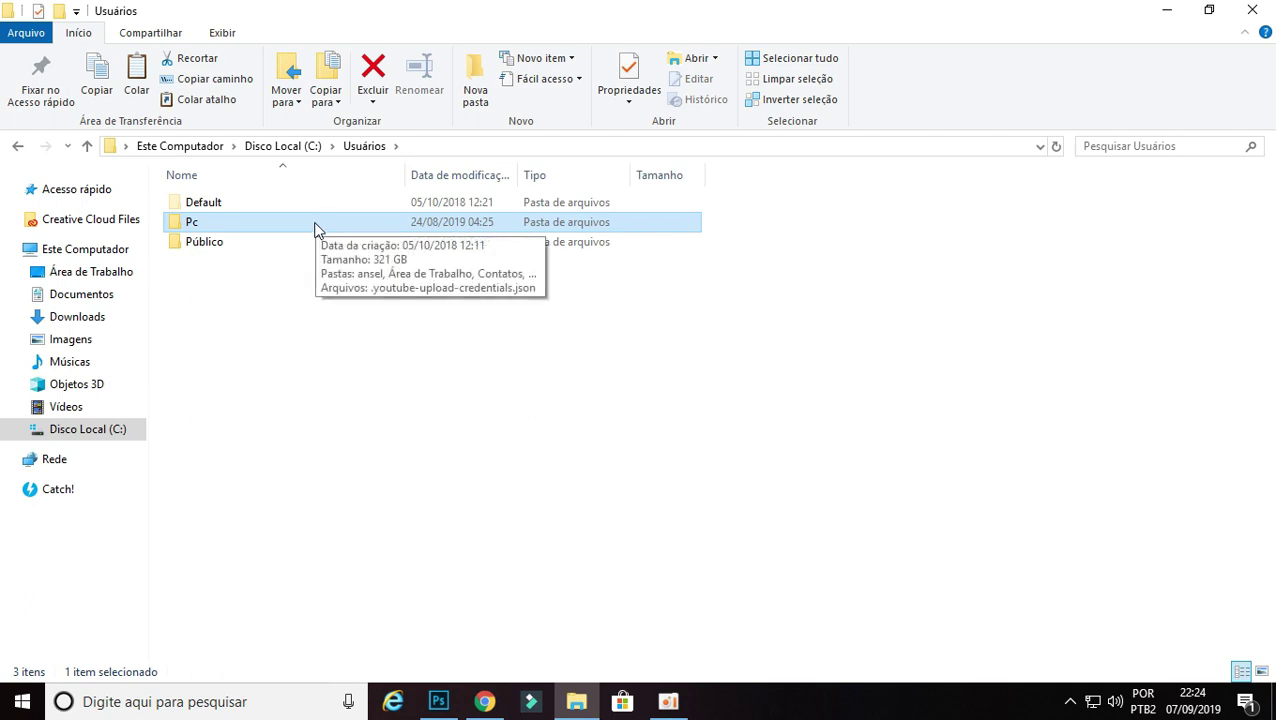
double_click(313, 224)
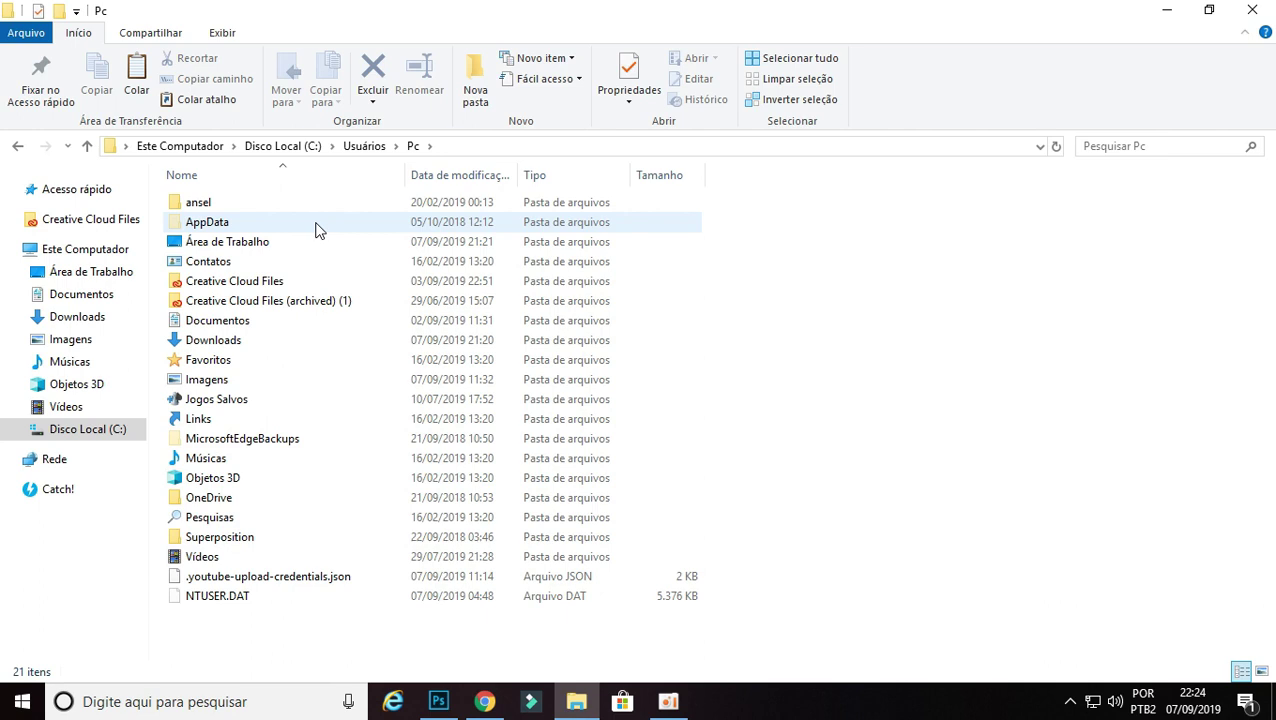
left_click(224, 34)
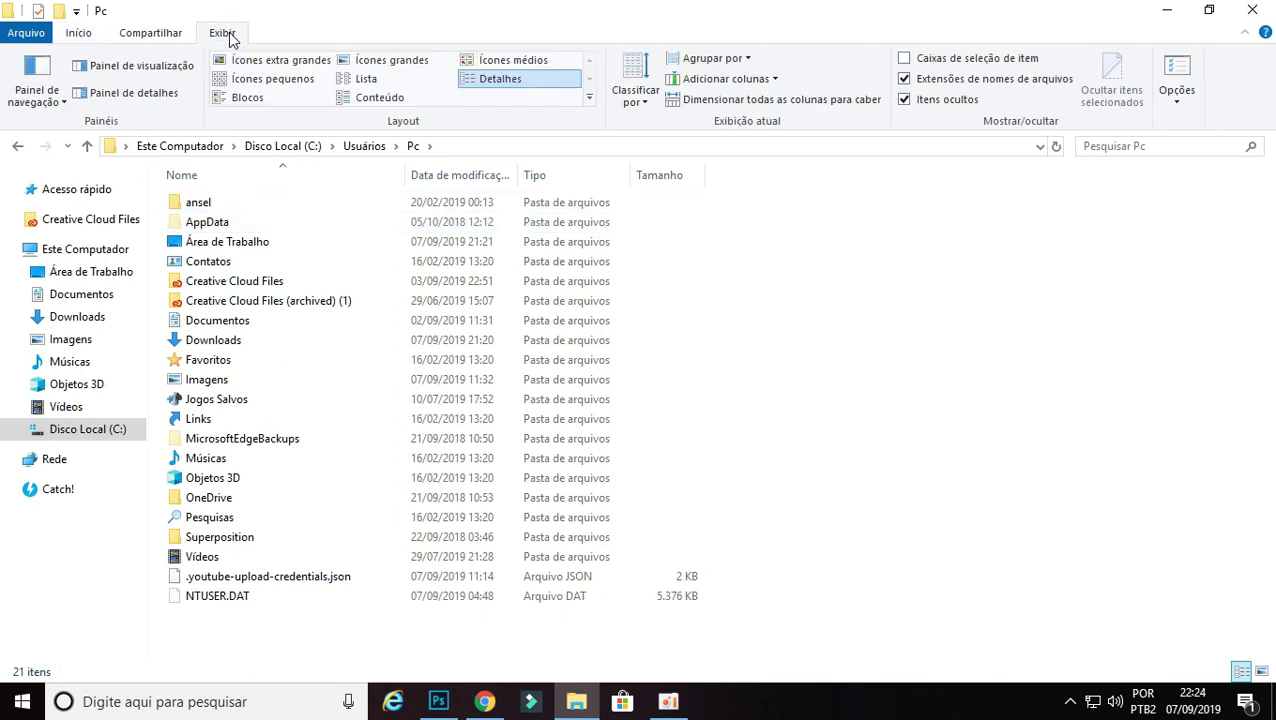
left_click(905, 100)
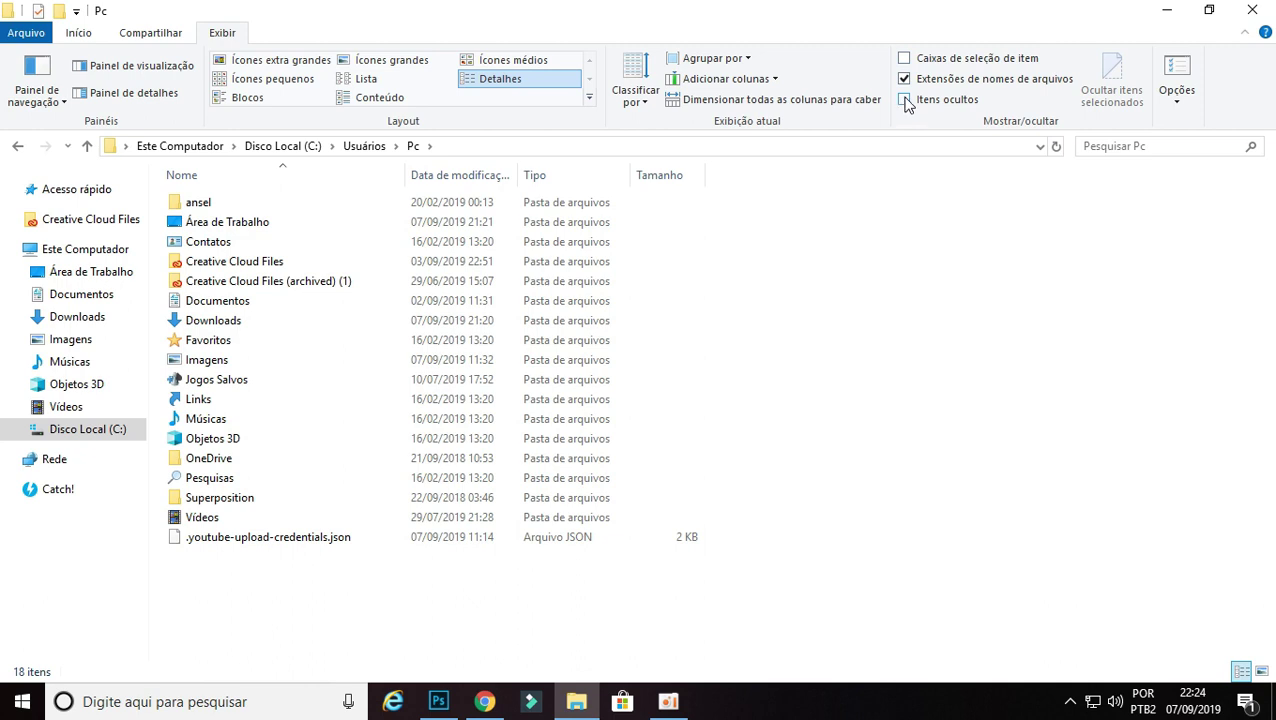
left_click(906, 102)
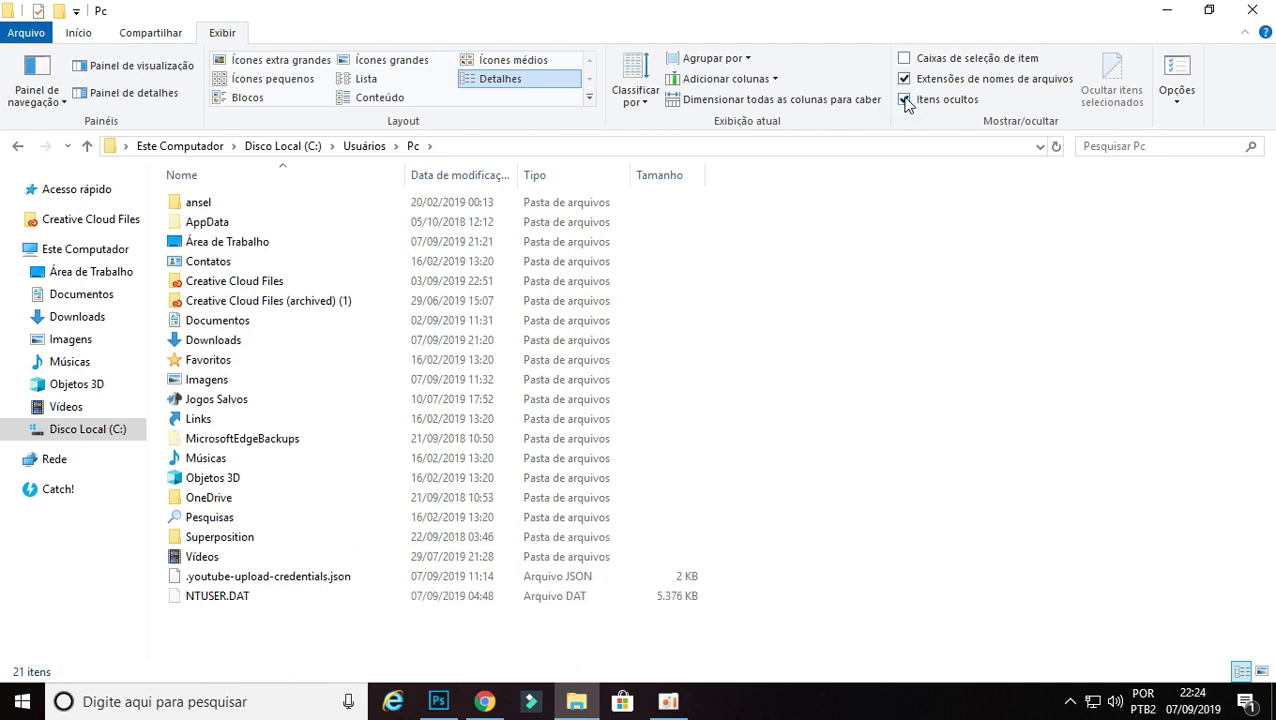
Navigate into AppData\Roaming\Adobe\CameraRaw\Settings
double_click(313, 224)
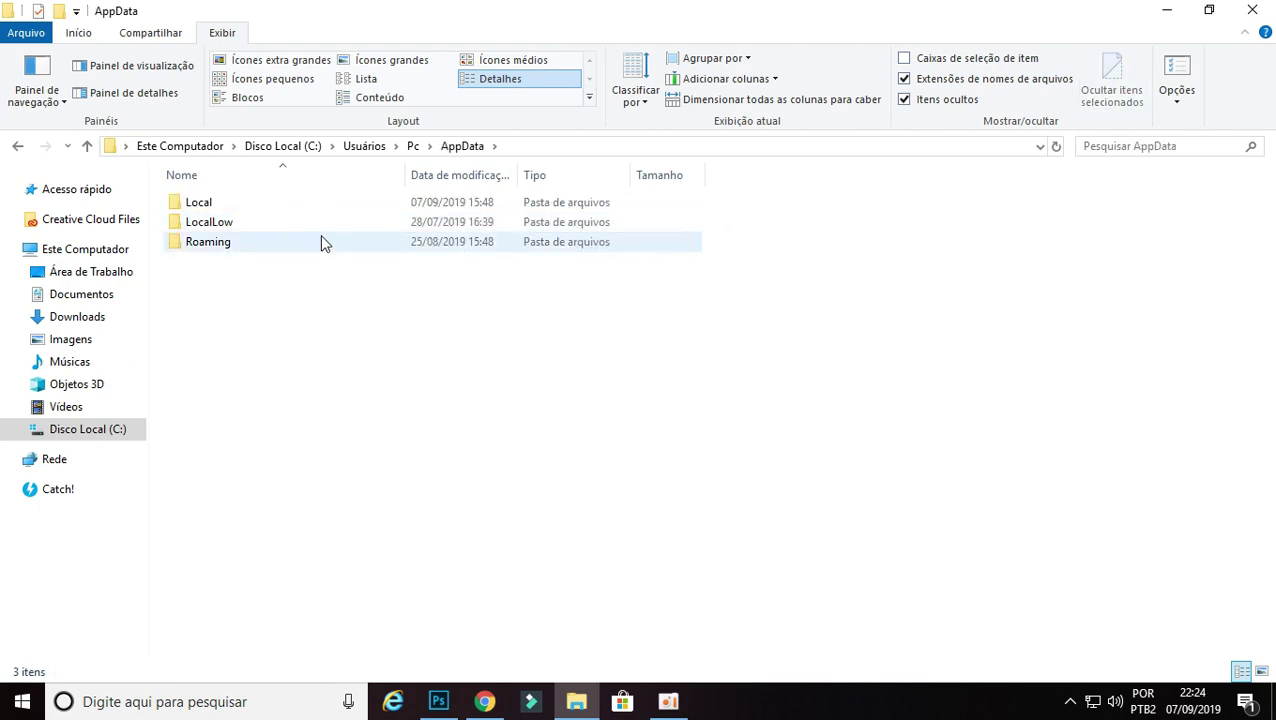
double_click(321, 242)
double_click(327, 222)
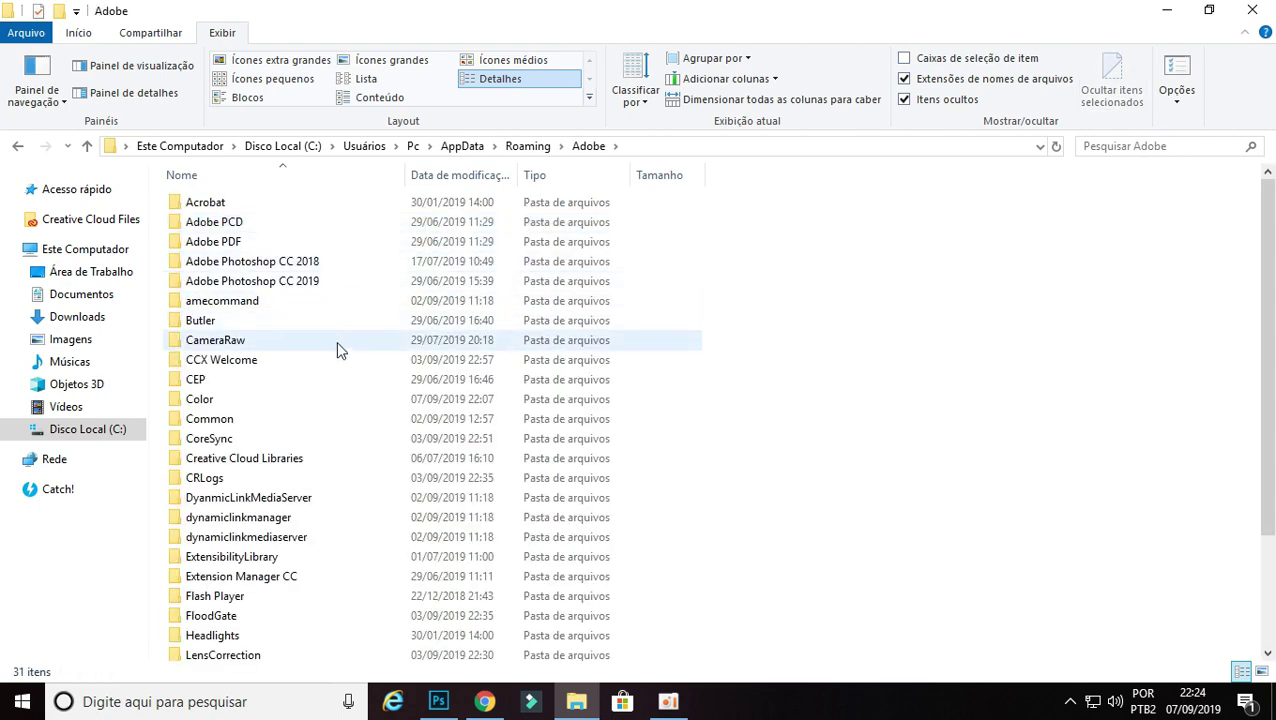
double_click(337, 342)
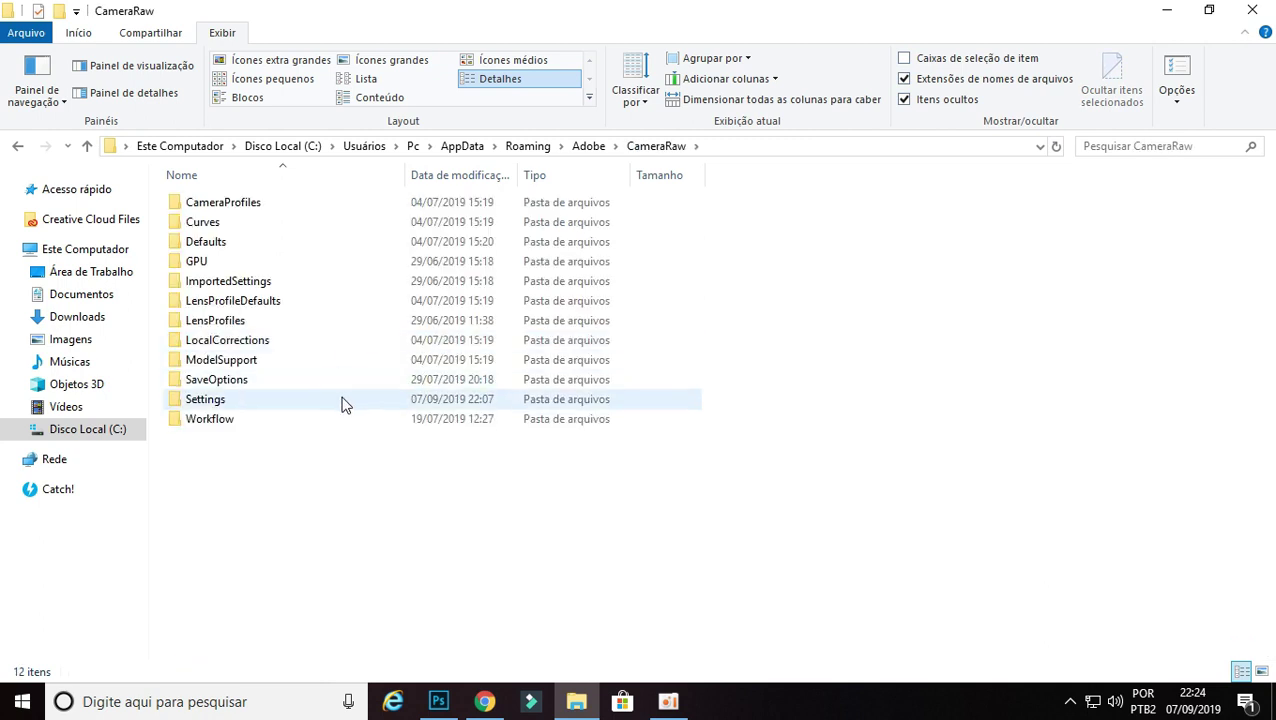
mouse_move(205, 399)
double_click(342, 404)
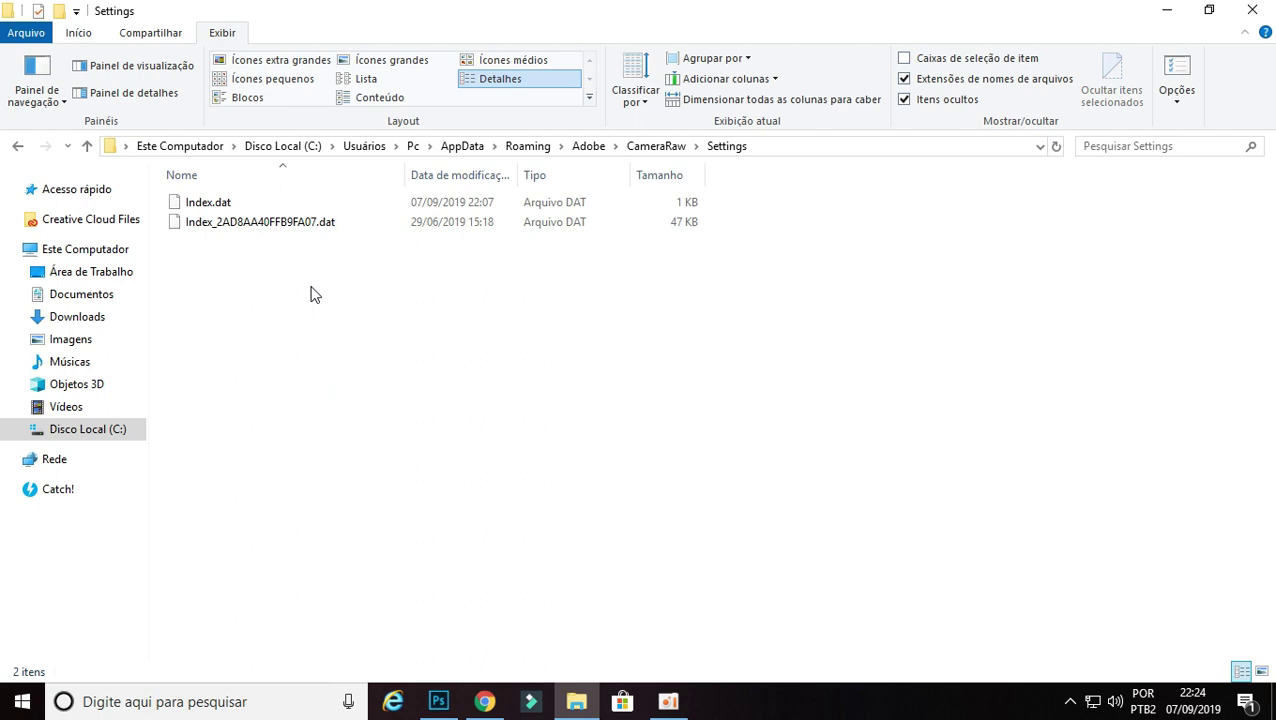
Paste the 20 preset files into the Settings folder and minimize File Explorer
right_click(310, 293)
left_click(354, 417)
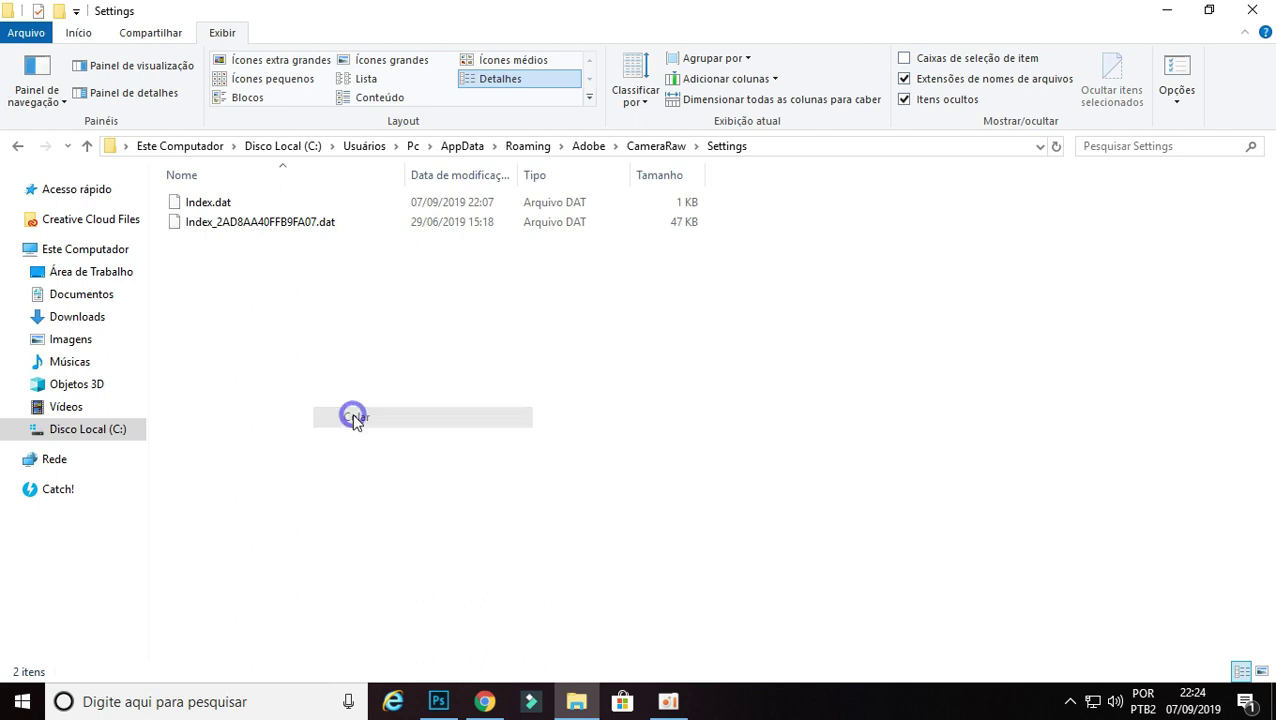
left_click(930, 370)
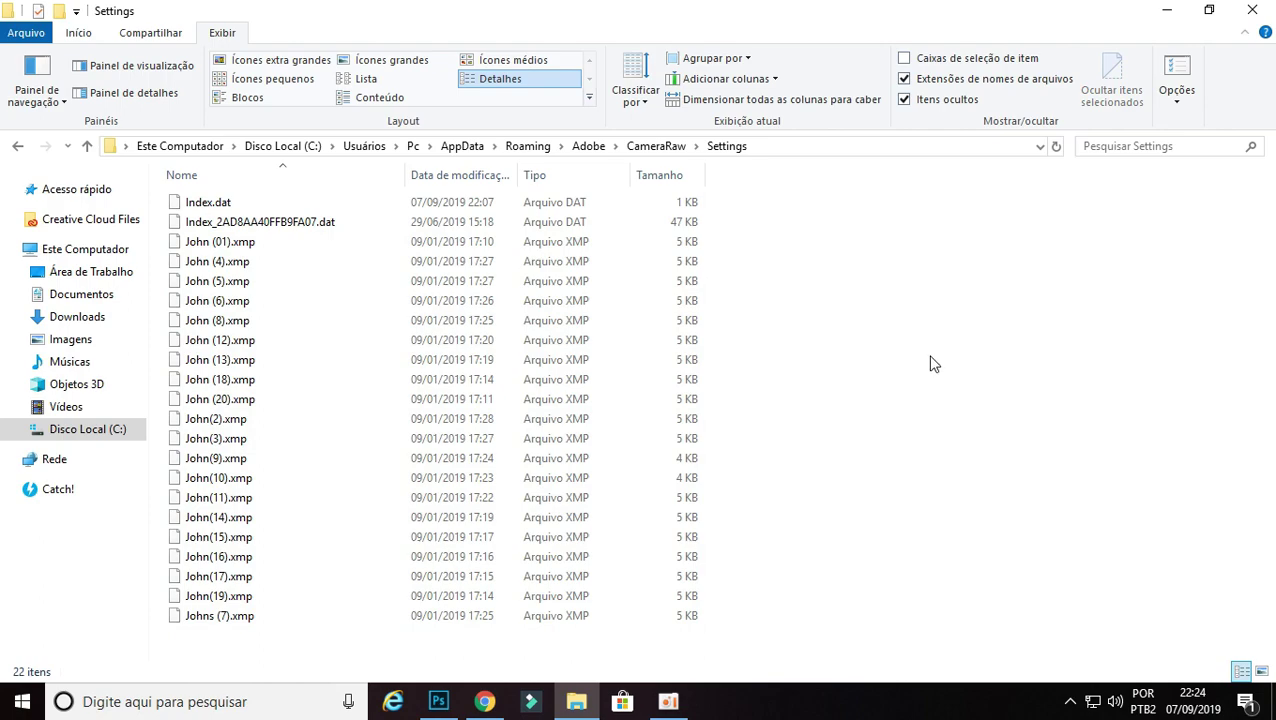
left_click(1166, 10)
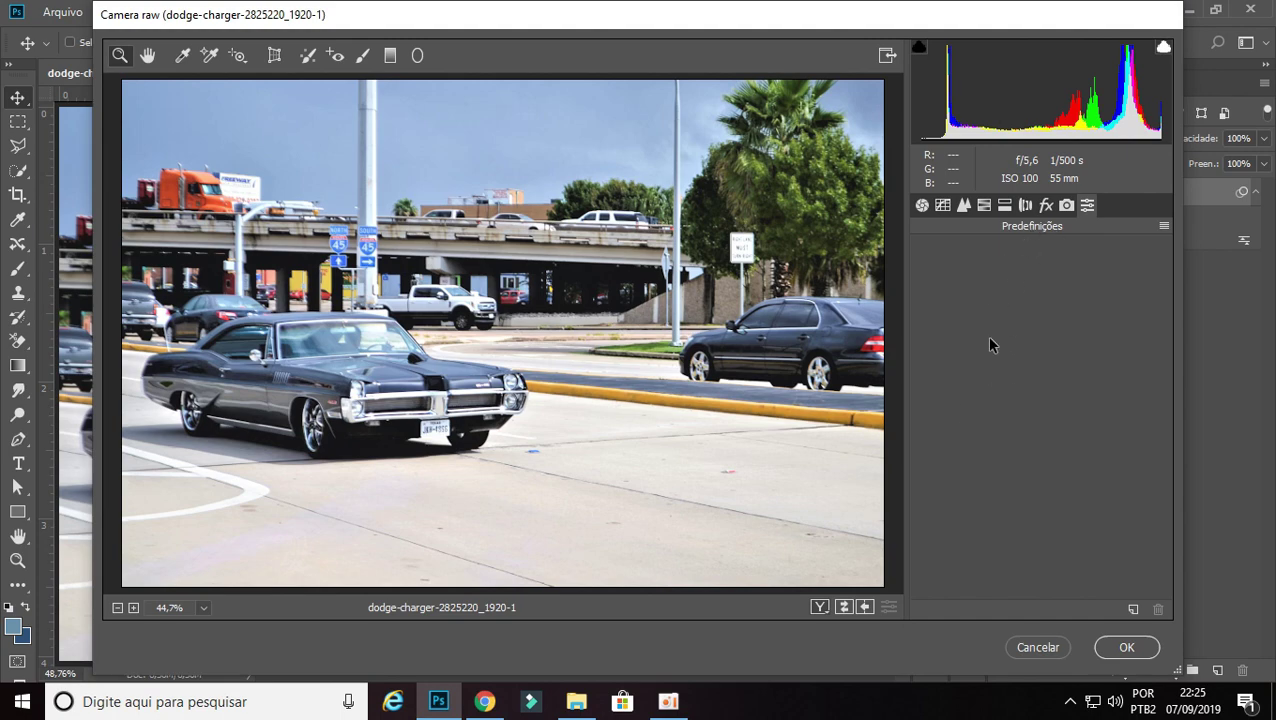
Apply the Camera Raw filter, reopen it from the smart filter, and list the 20 installed John presets
left_click(1109, 650)
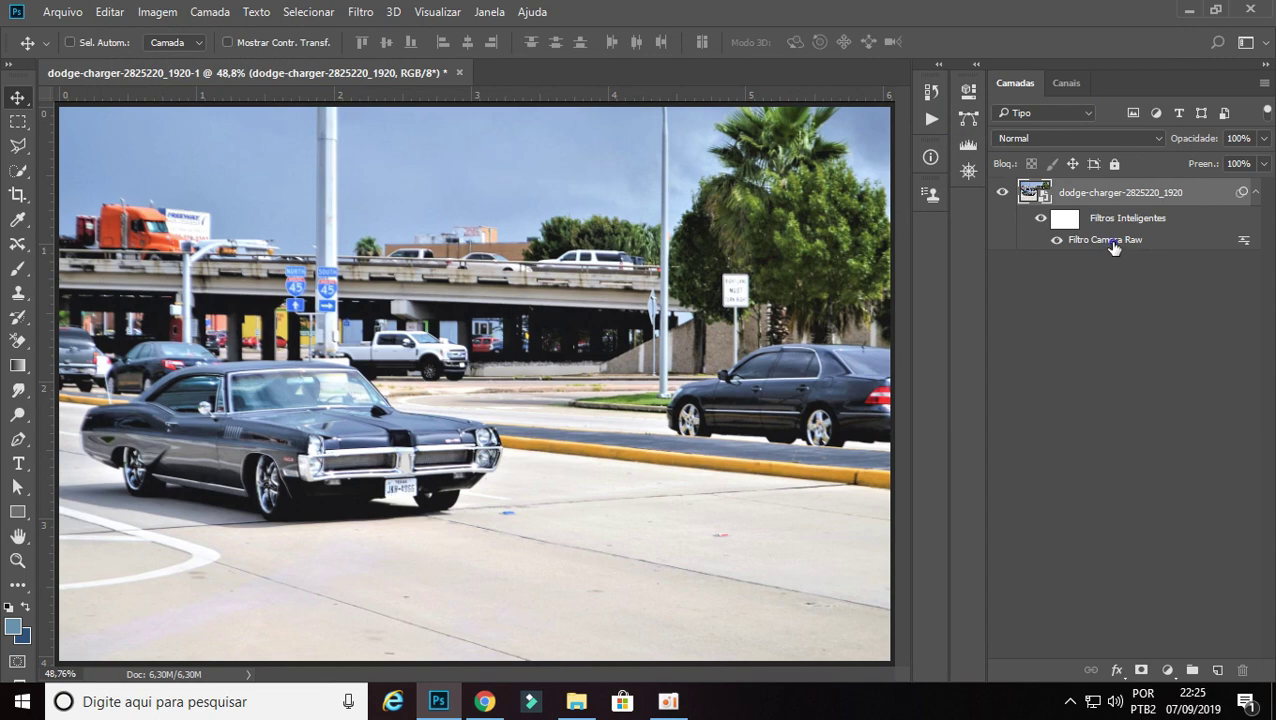
double_click(1112, 240)
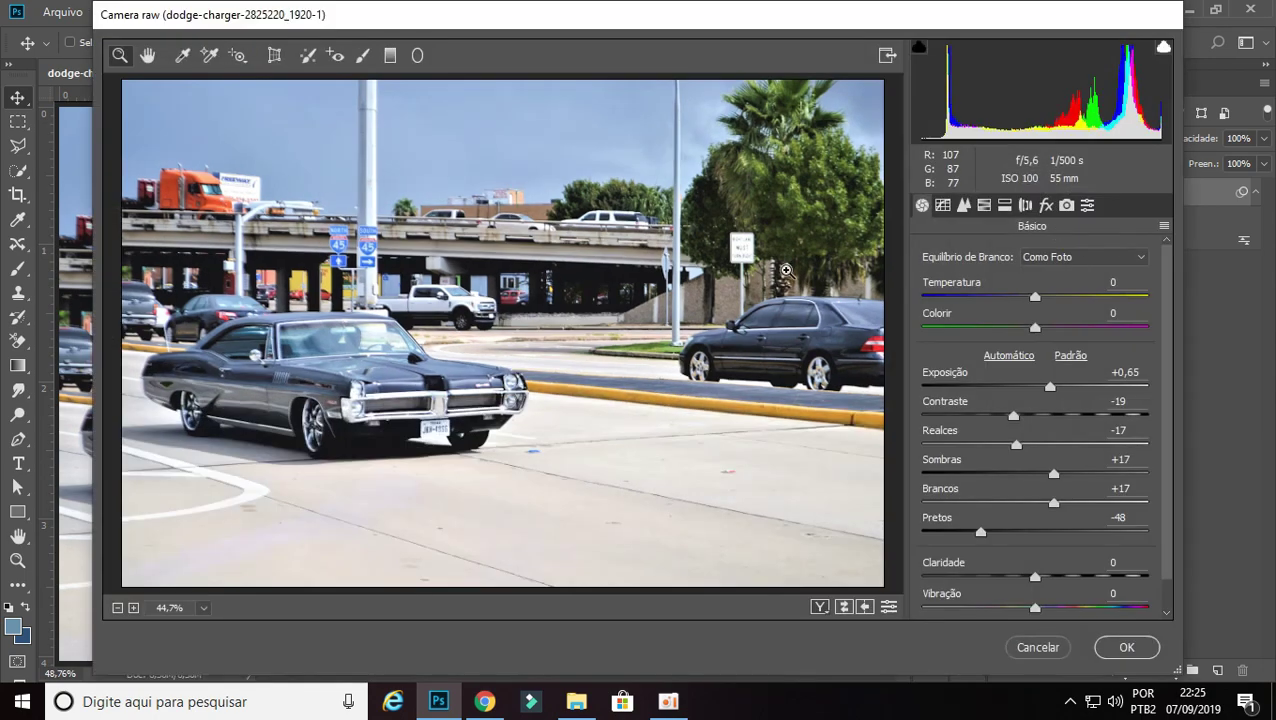
left_click(1087, 205)
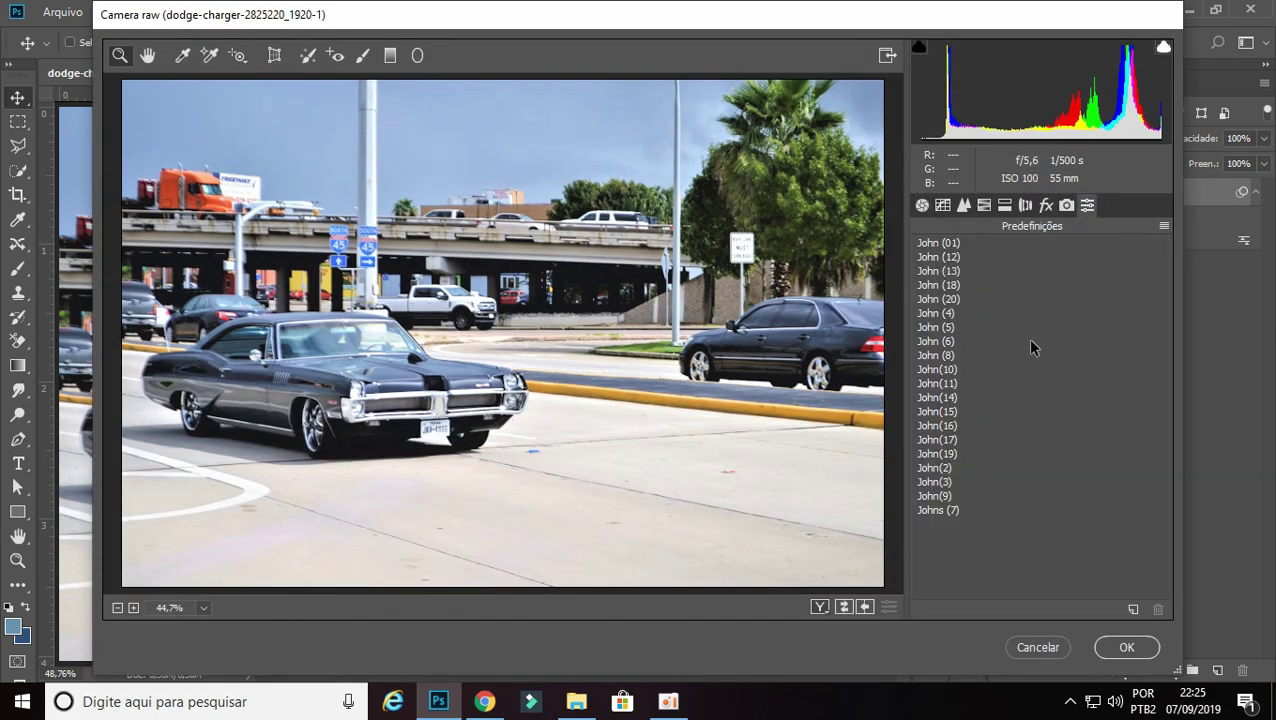
Preview the first John presets on the car photo: John (12), (13), (18), (20), (5), (8), (10)
left_click(933, 243)
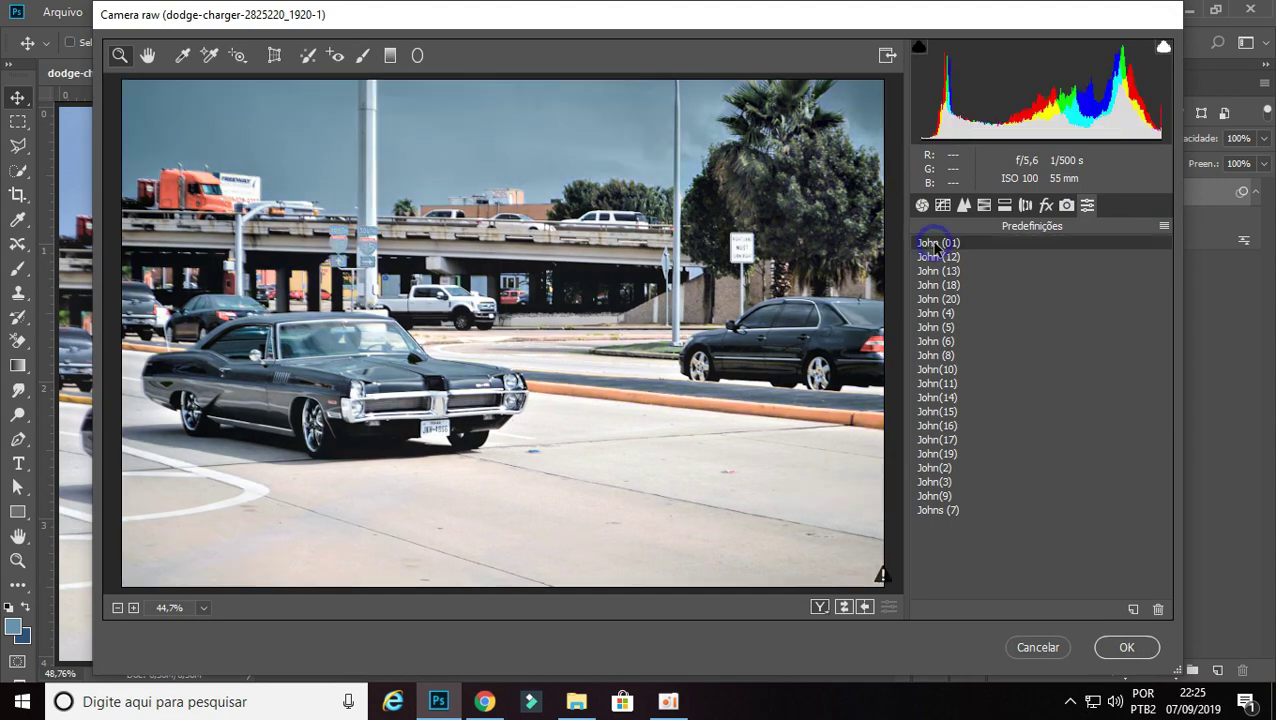
left_click(936, 257)
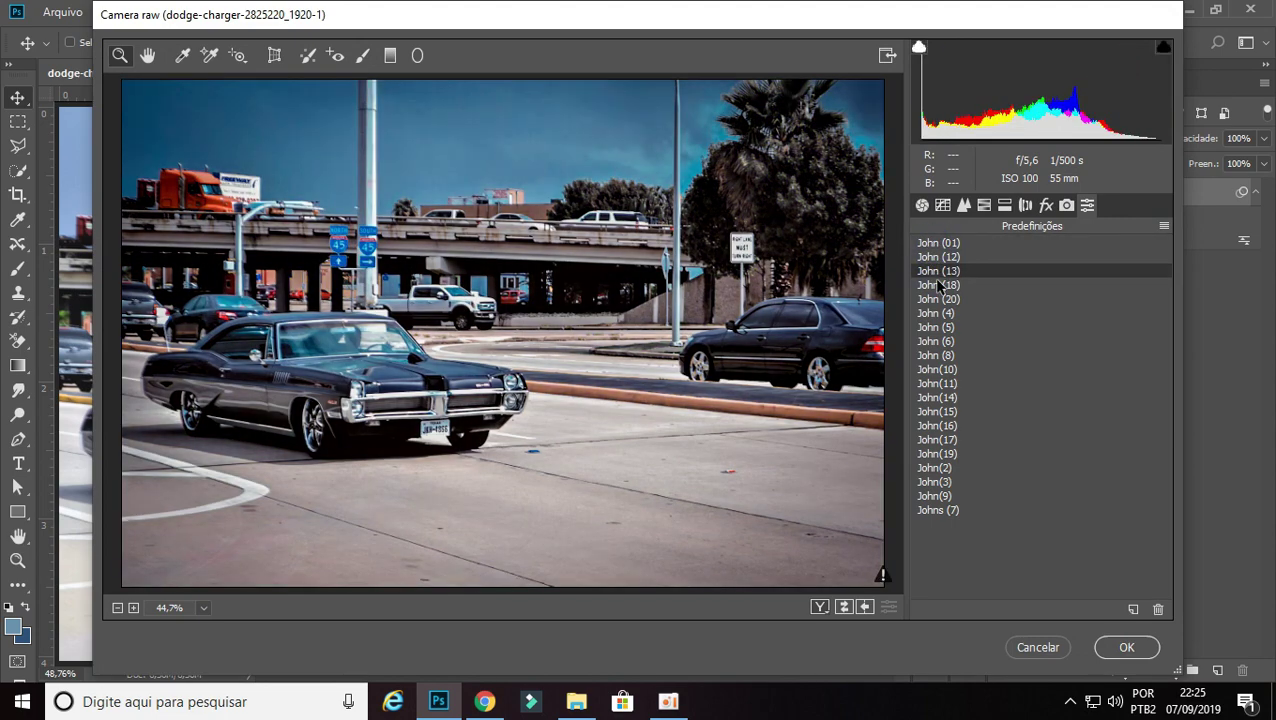
left_click(938, 285)
left_click(937, 300)
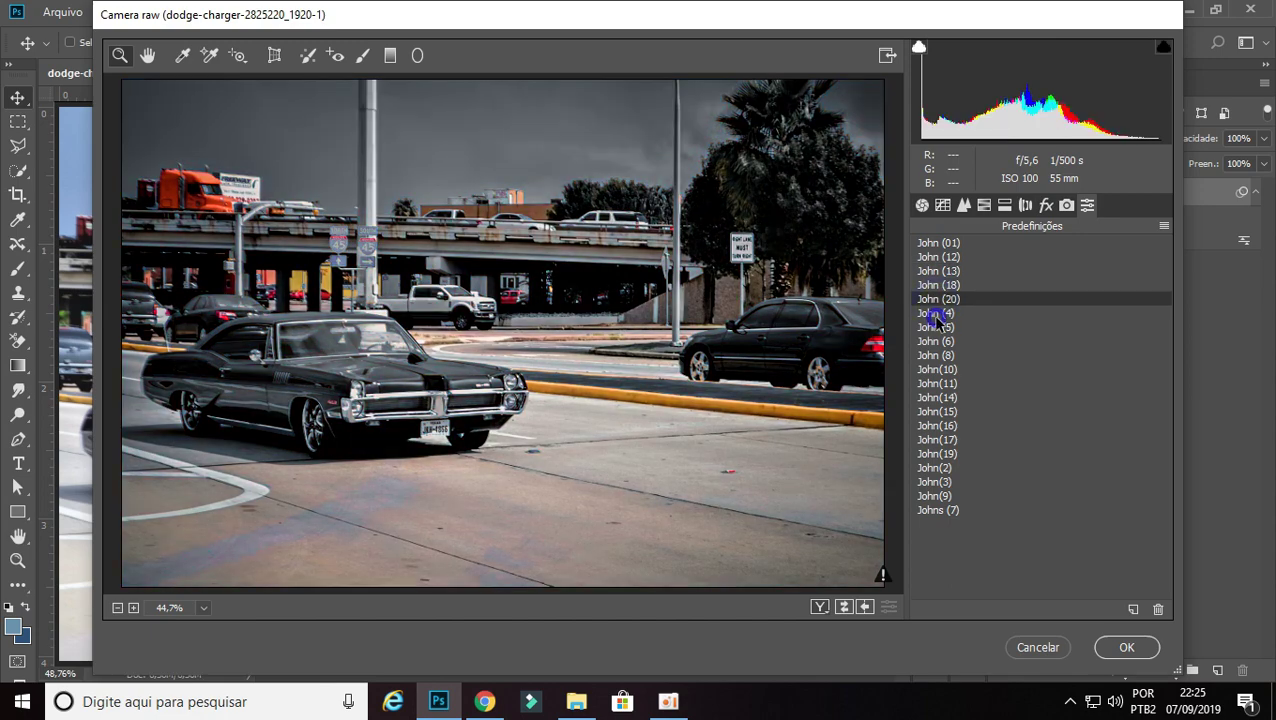
left_click(936, 314)
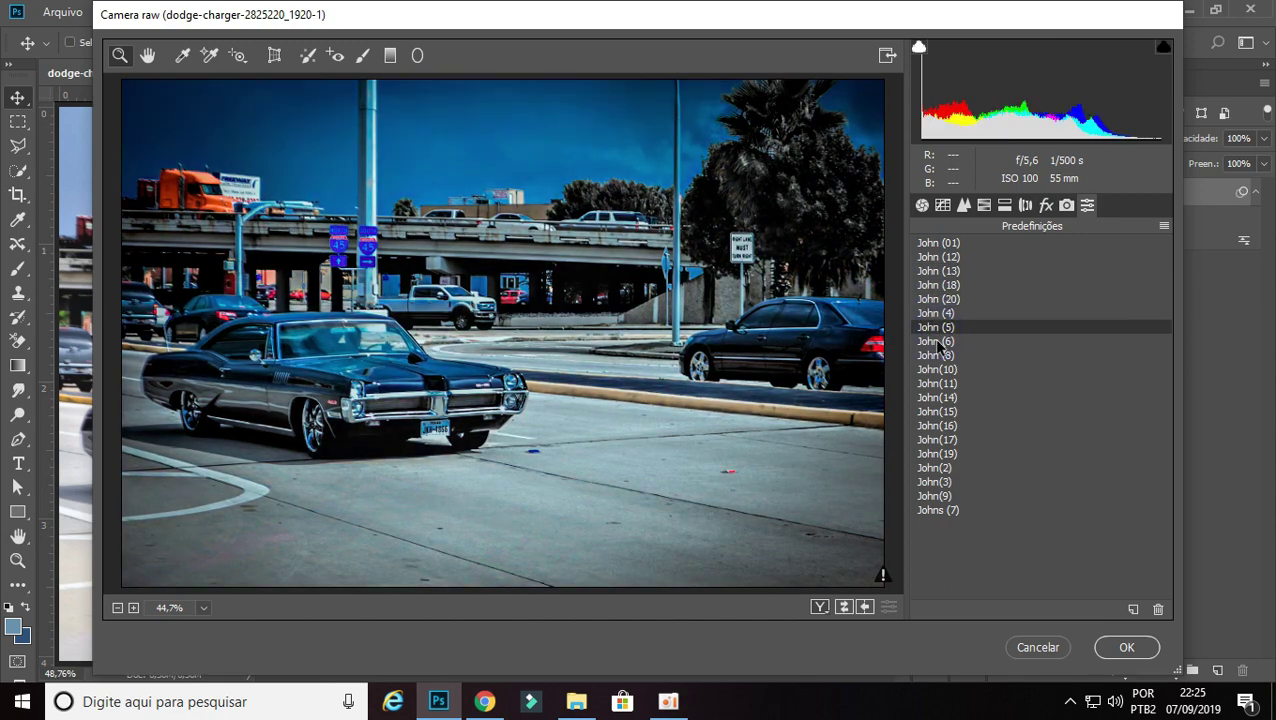
left_click(936, 341)
left_click(935, 355)
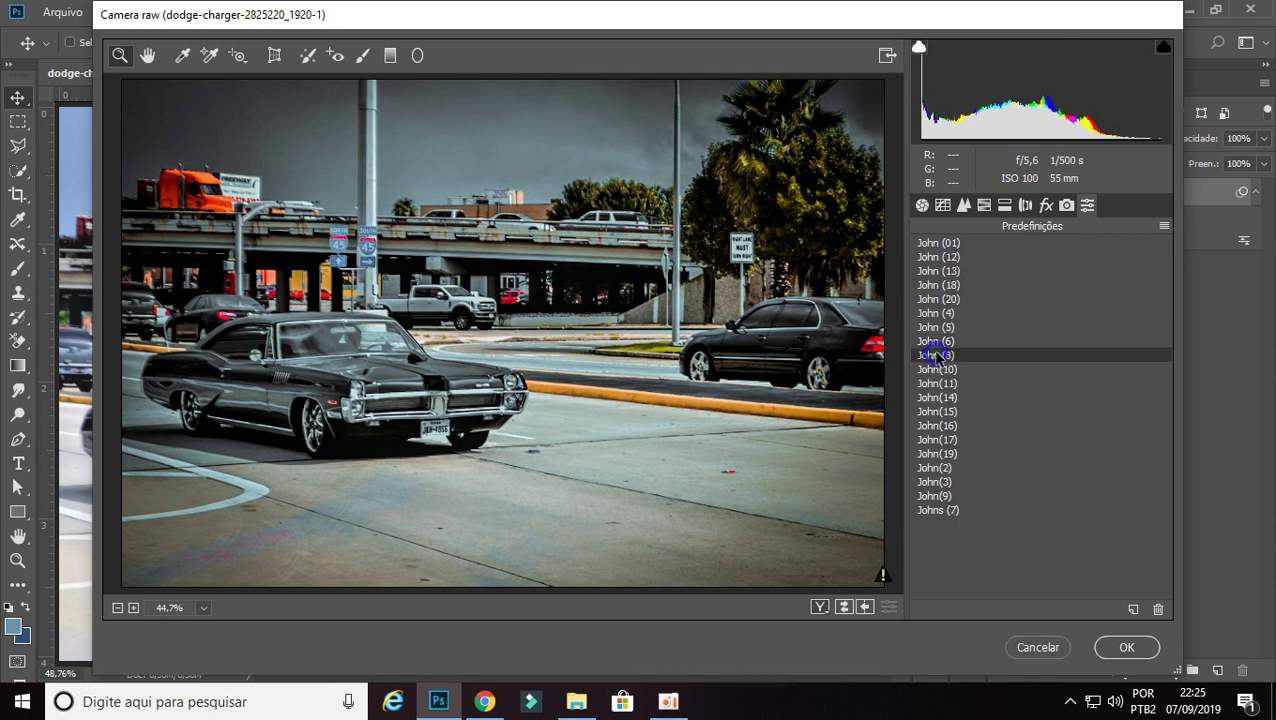
left_click(937, 369)
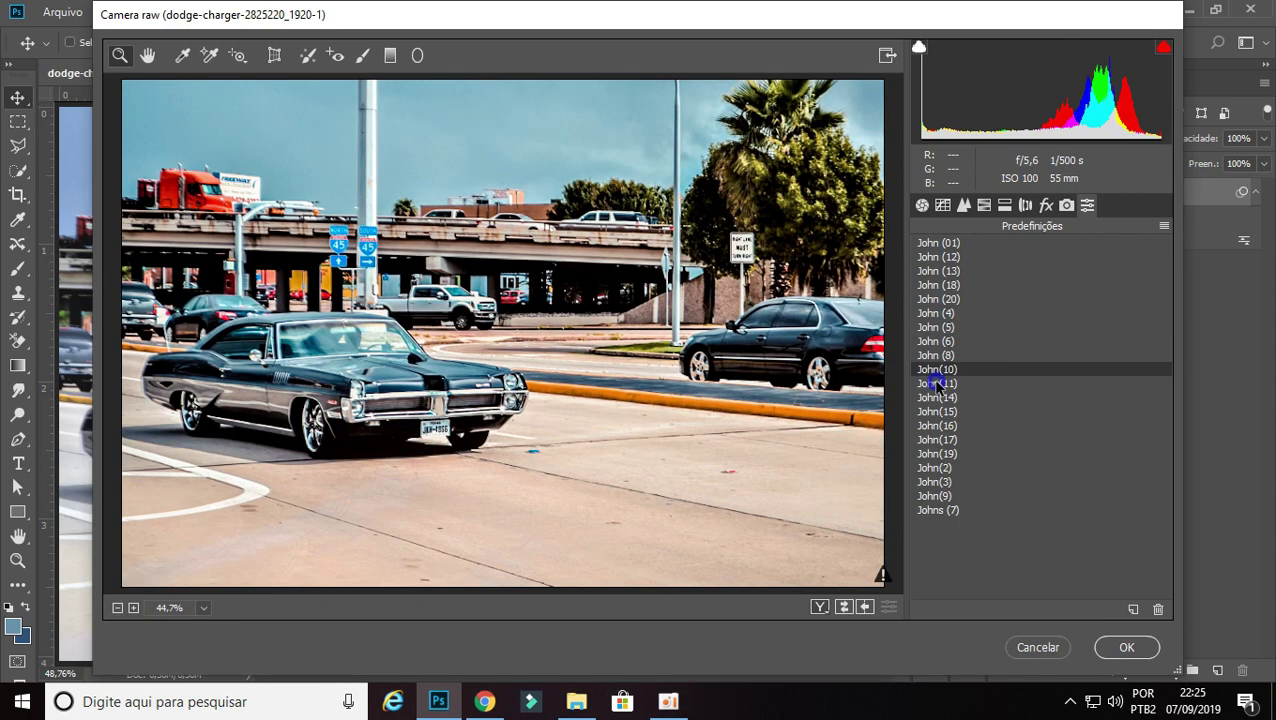
Preview the rest of the list, John (15), (17), (2) through Johns (7), then return to John (01)
left_click(936, 384)
left_click(937, 411)
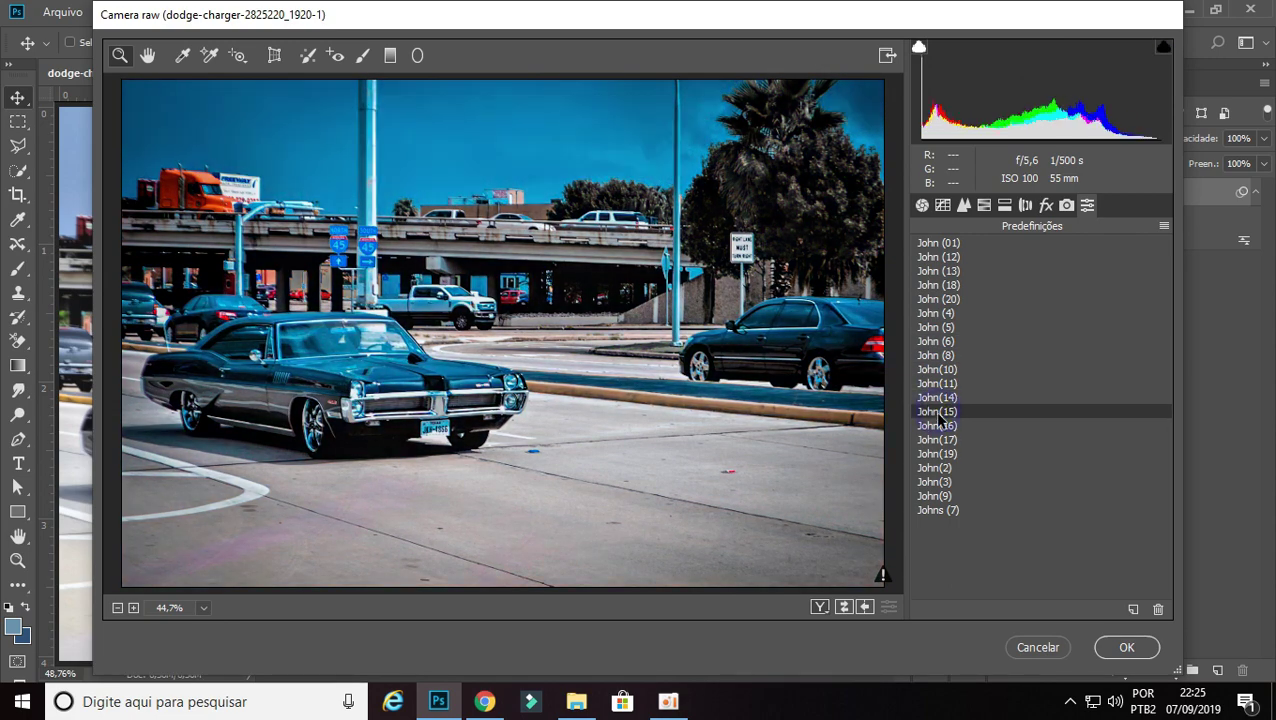
left_click(937, 425)
left_click(937, 439)
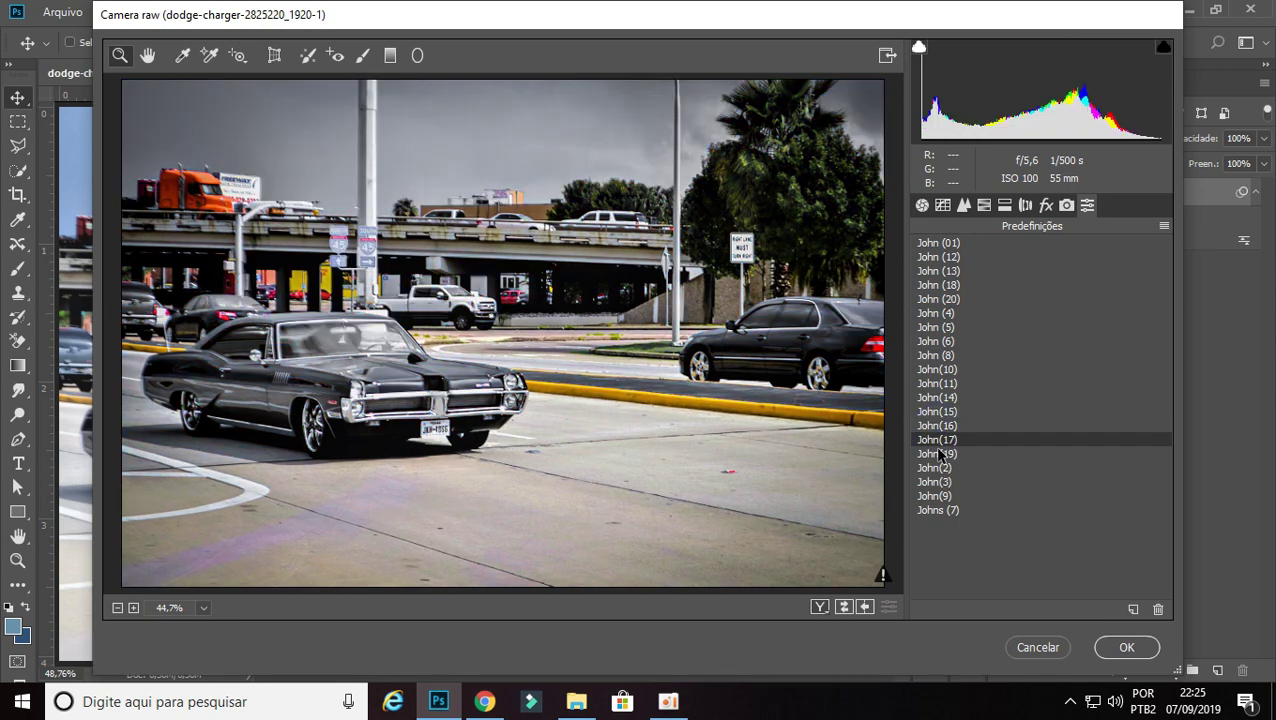
left_click(937, 453)
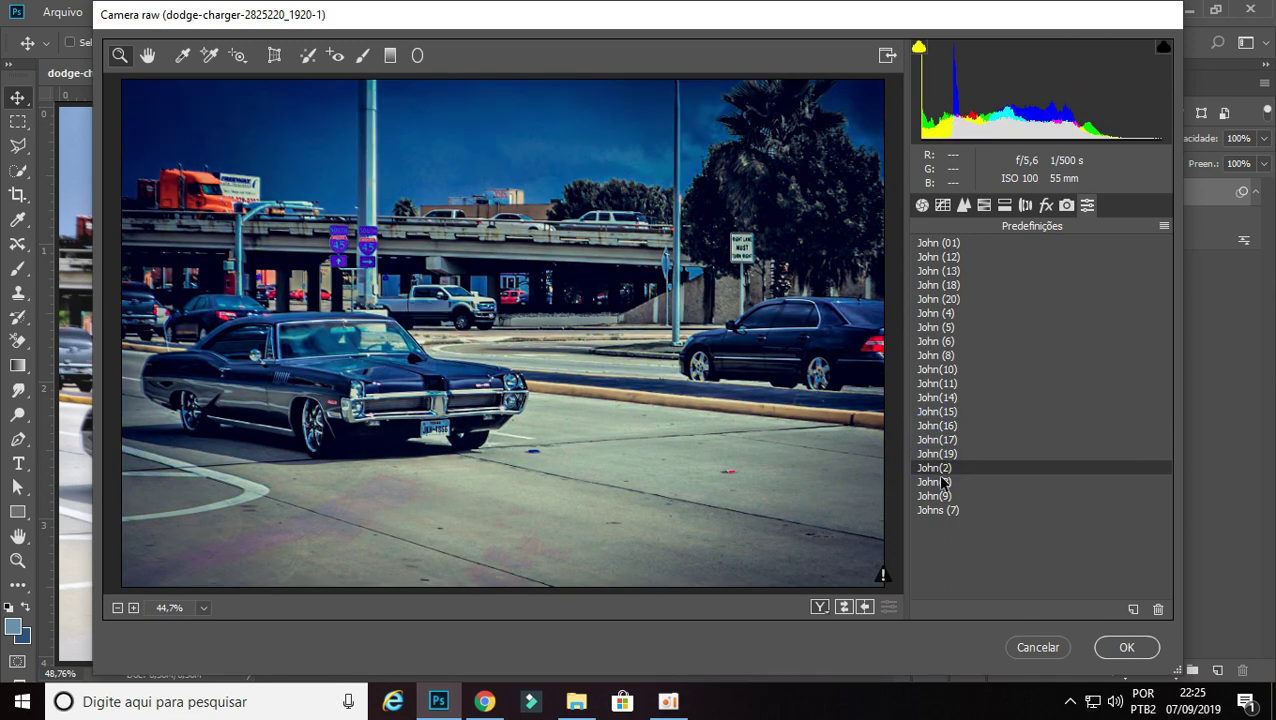
left_click(940, 482)
left_click(938, 496)
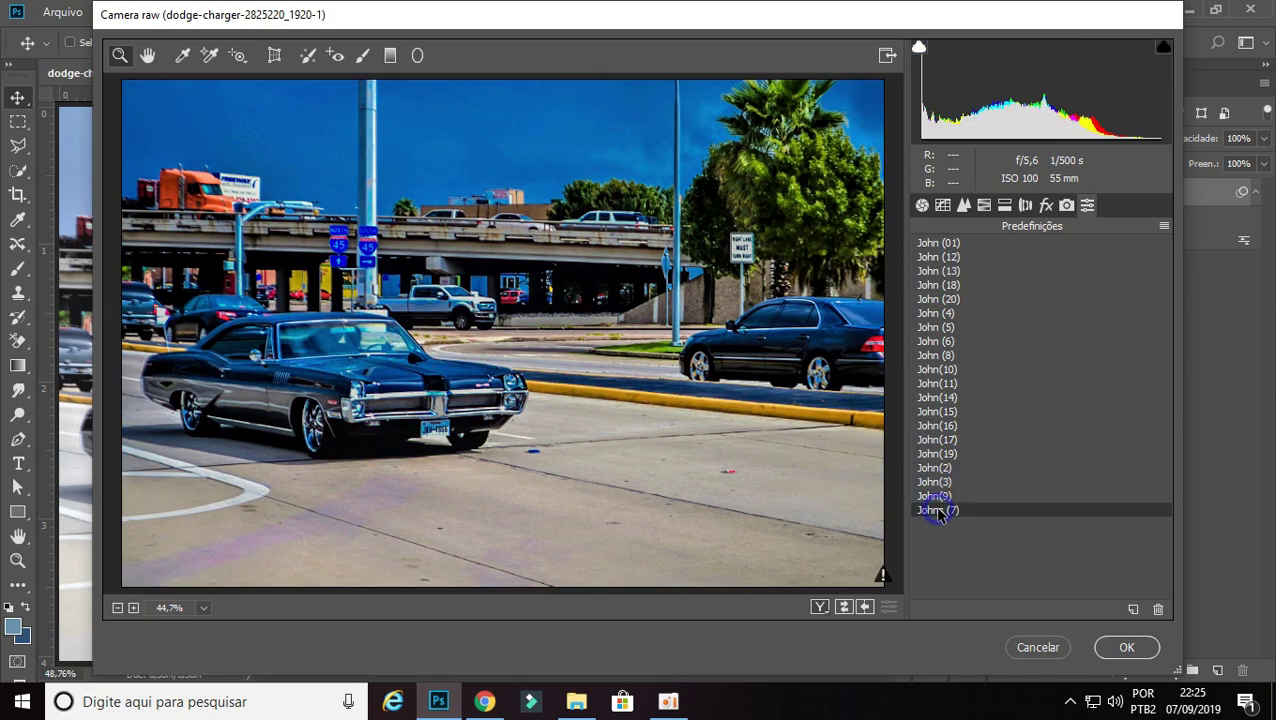
left_click(937, 245)
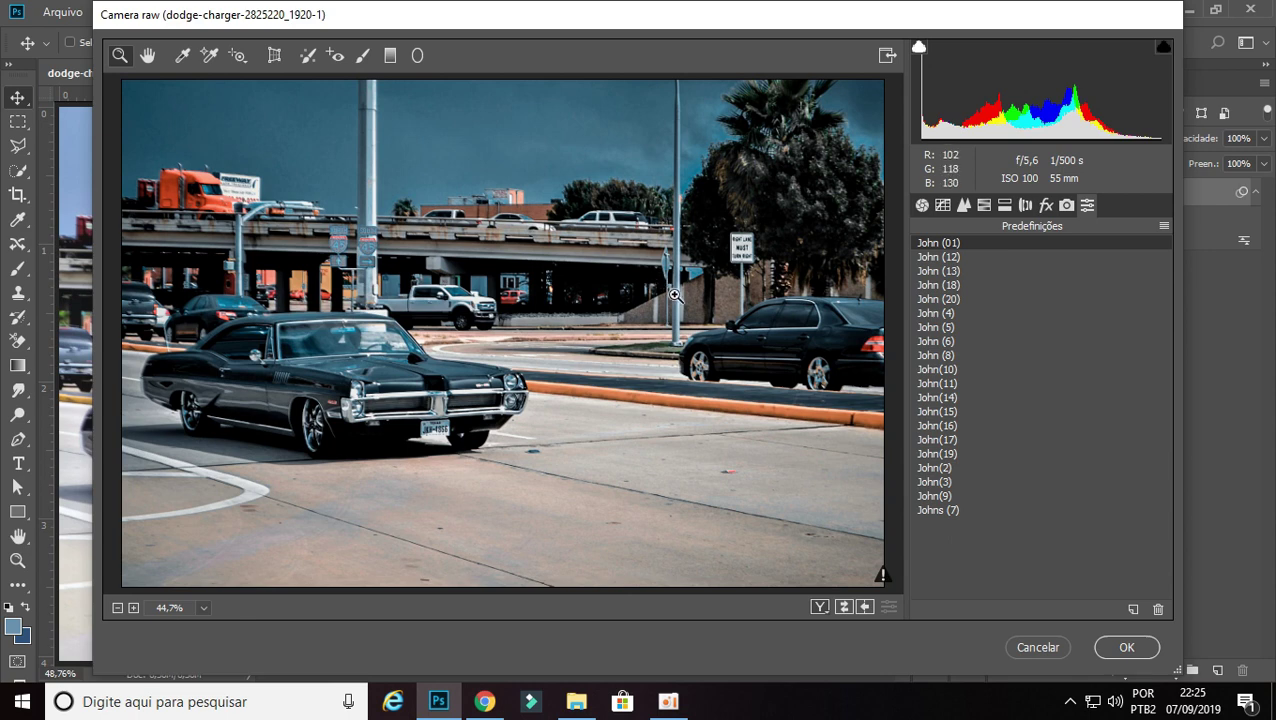
Cycle through John (12), (01), (13), (18), (20), (4) and (5), settling on John (6)
left_click(950, 257)
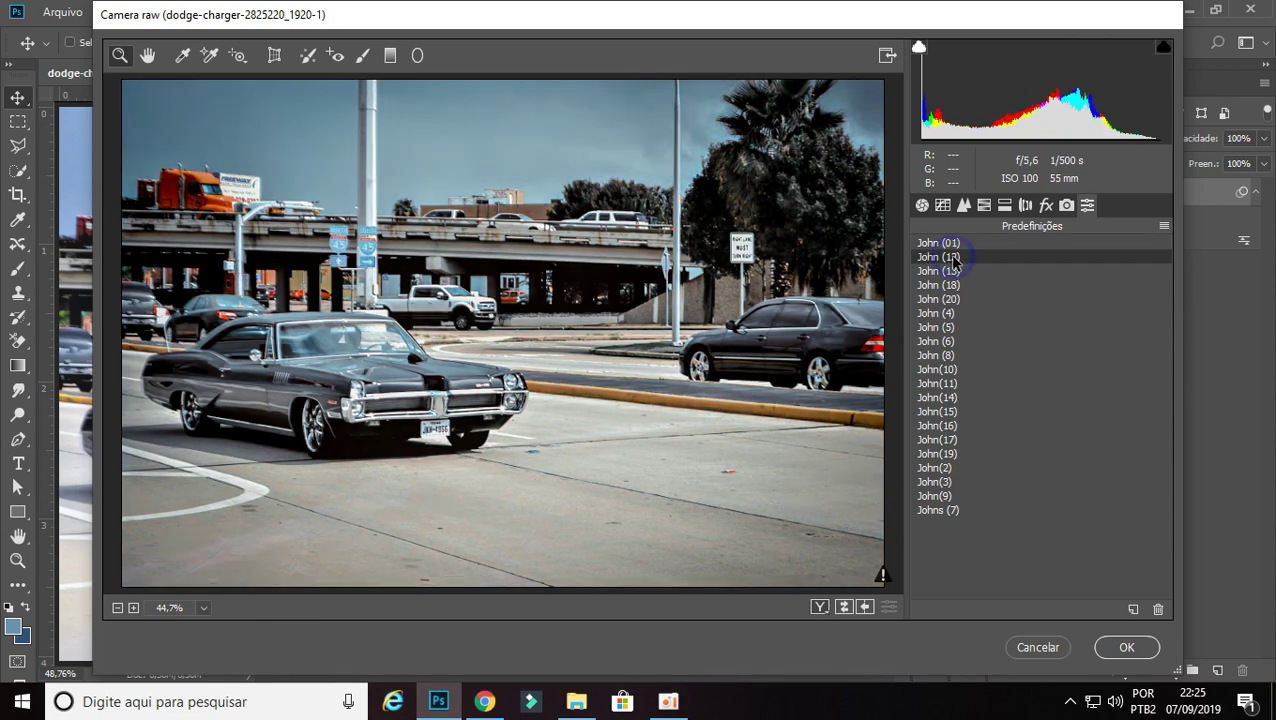
left_click(967, 243)
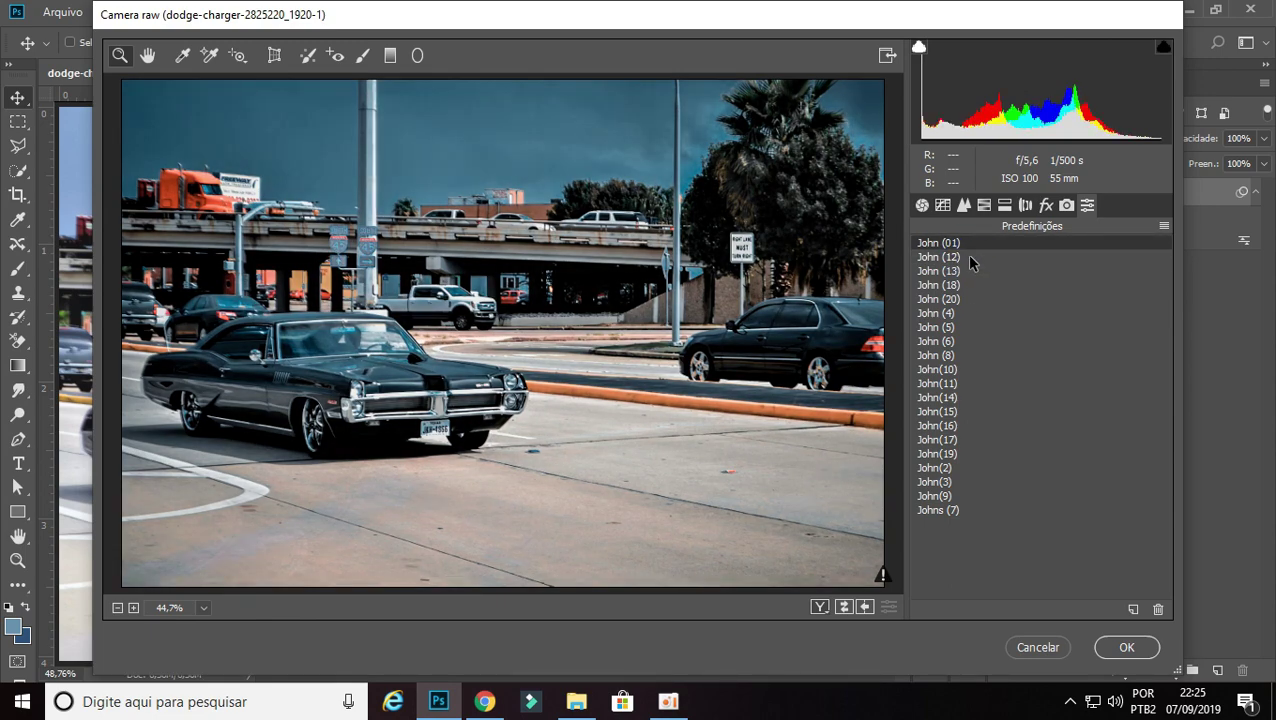
left_click(966, 256)
left_click(966, 271)
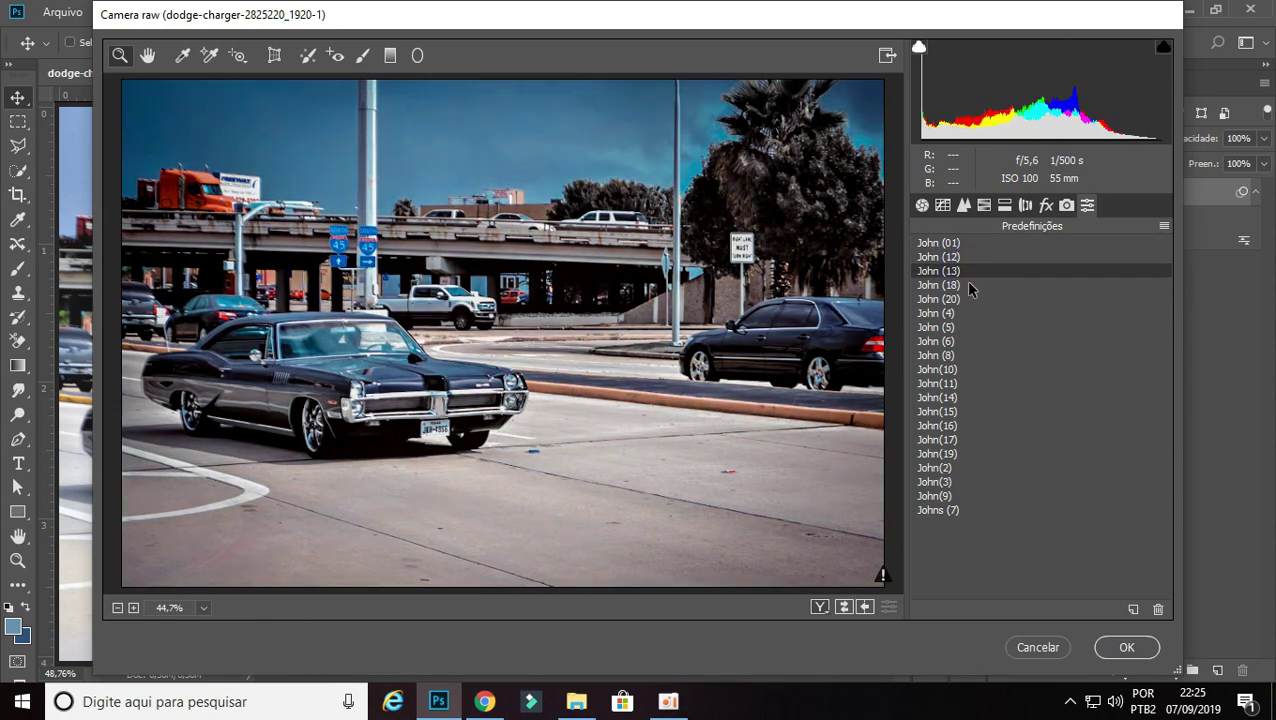
left_click(965, 285)
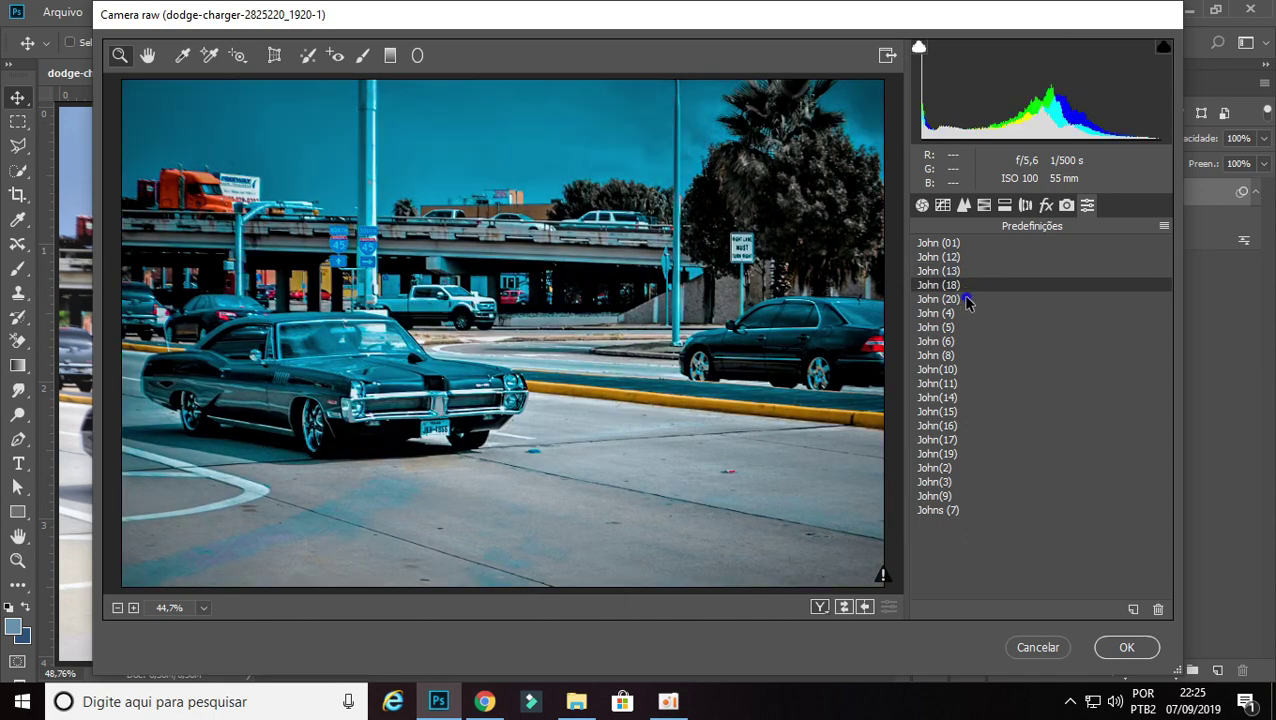
left_click(967, 300)
left_click(966, 313)
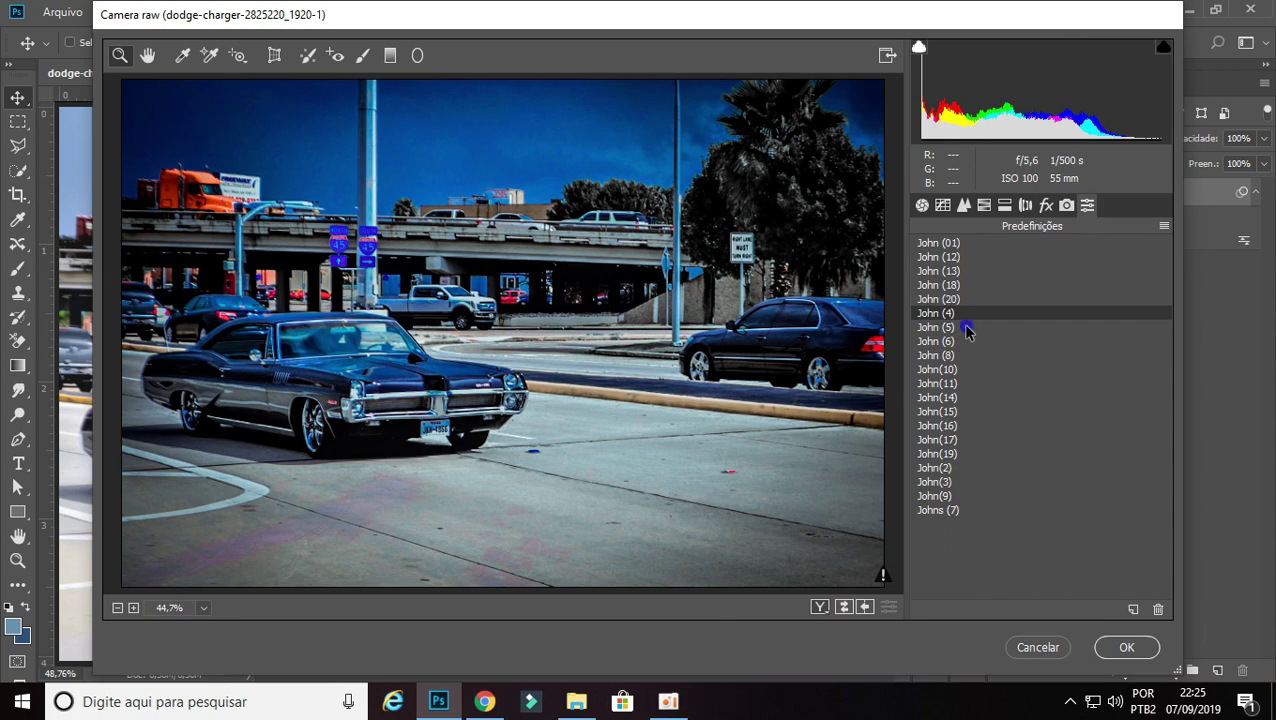
left_click(966, 327)
left_click(967, 342)
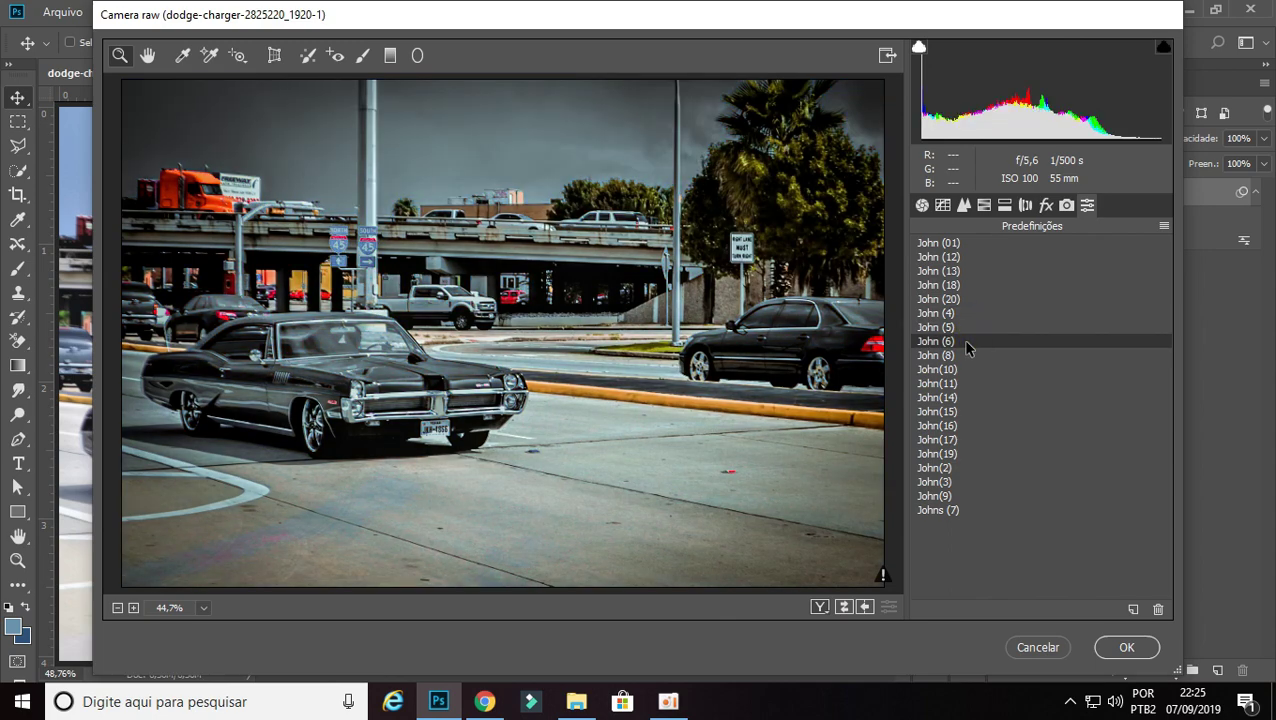